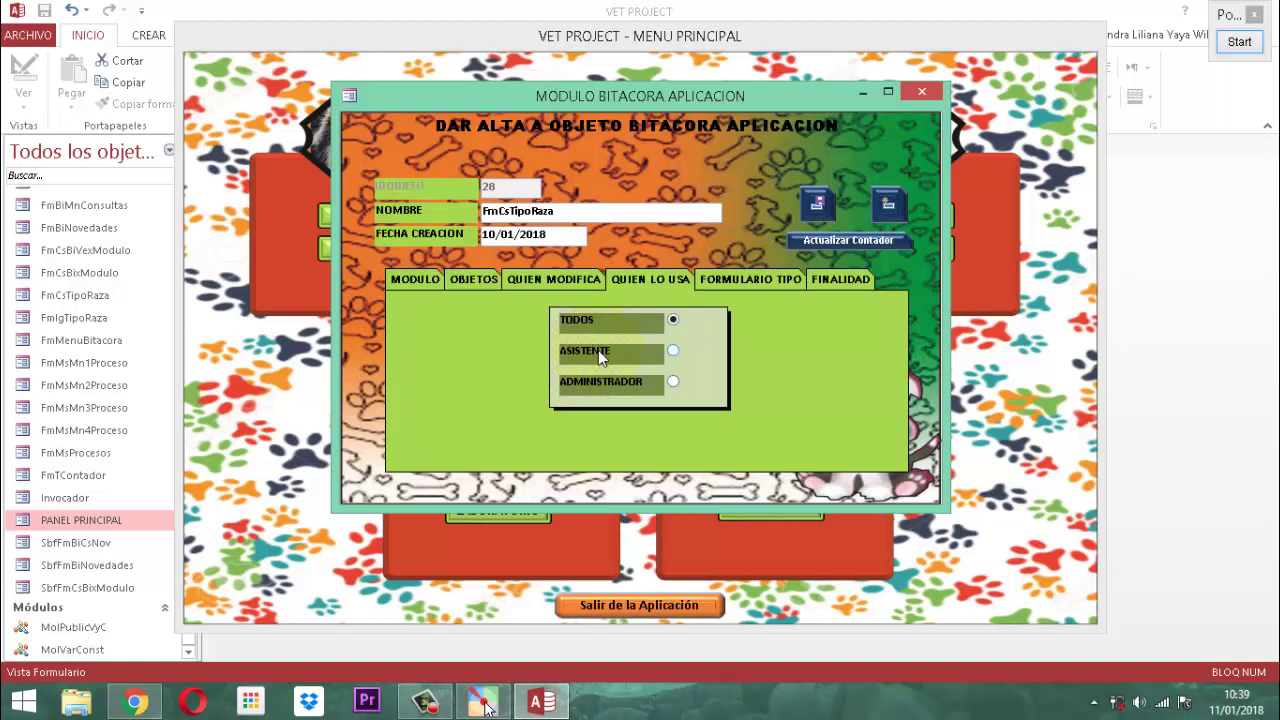
# Check who modifies FmCsTipoRaza, and set who uses it to TODOS and its form type to VARIOS ELEMENTOS
pyautogui.click(555, 279)
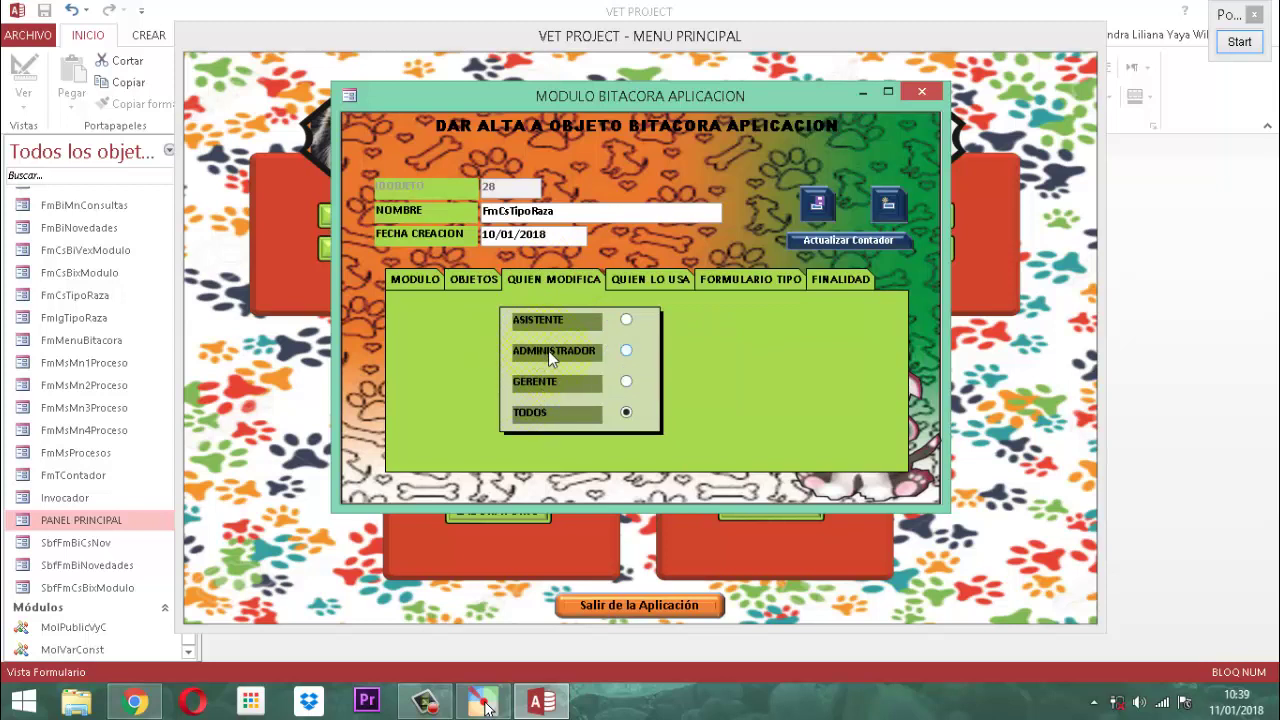
pyautogui.press('Right')
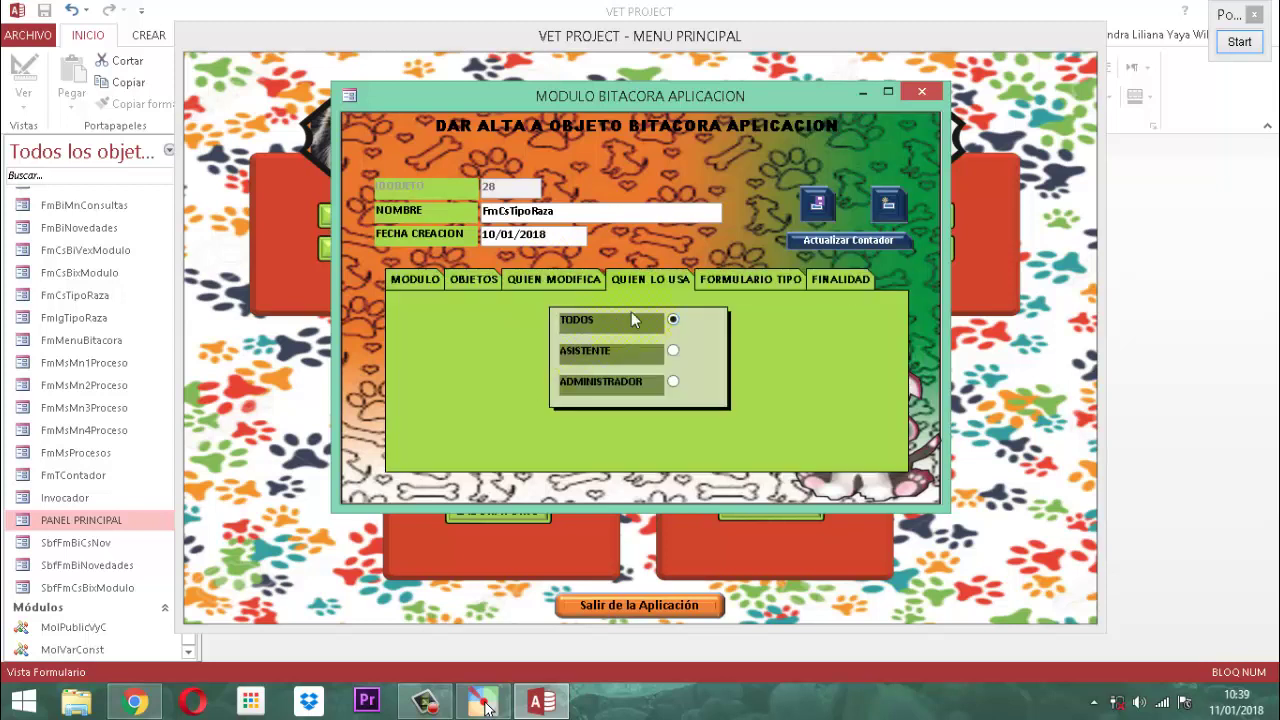
pyautogui.click(673, 319)
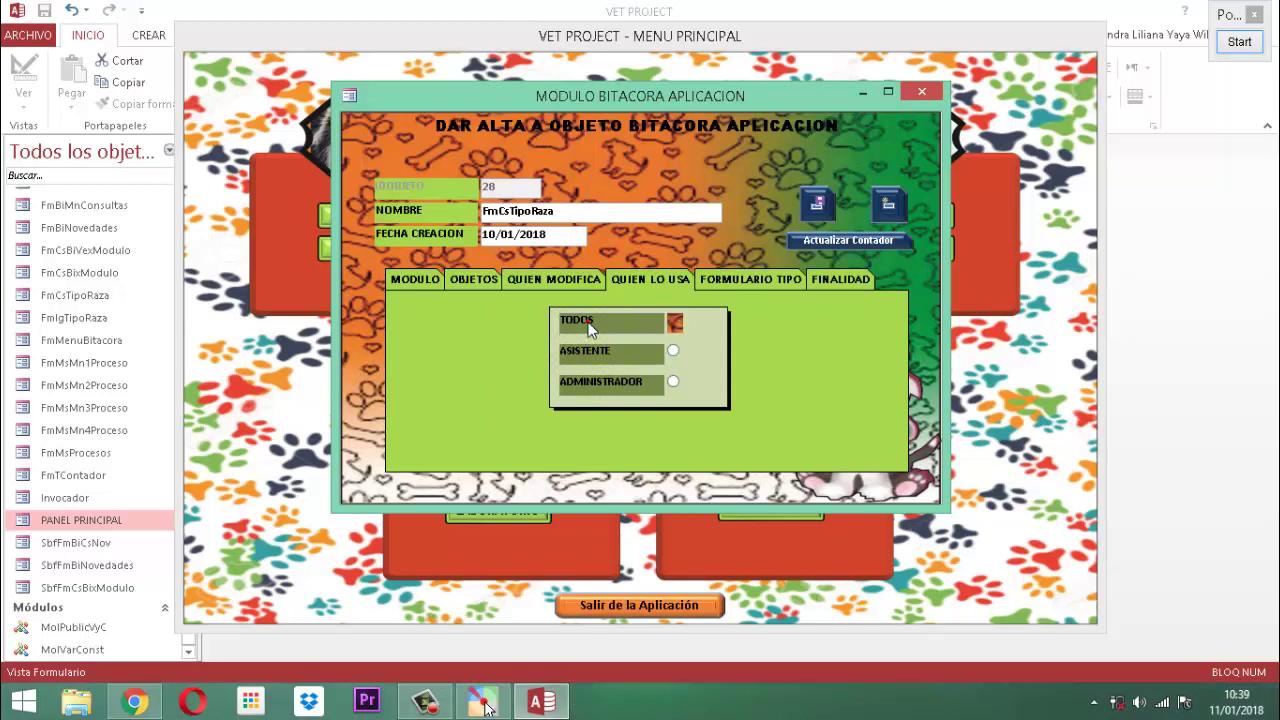
pyautogui.click(752, 280)
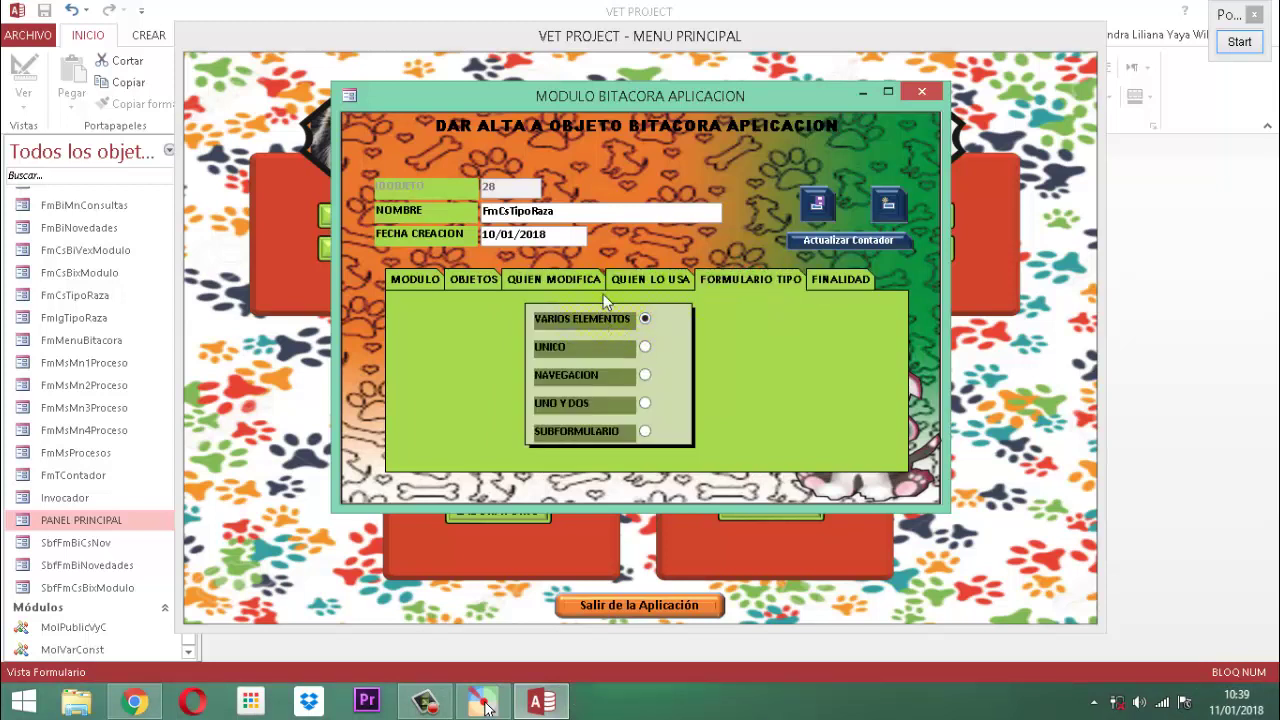
pyautogui.click(646, 318)
# Set the purpose of FmCsTipoRaza to CONSULTAR, save the record and close the object registration form
pyautogui.click(566, 378)
pyautogui.click(583, 344)
pyautogui.click(825, 209)
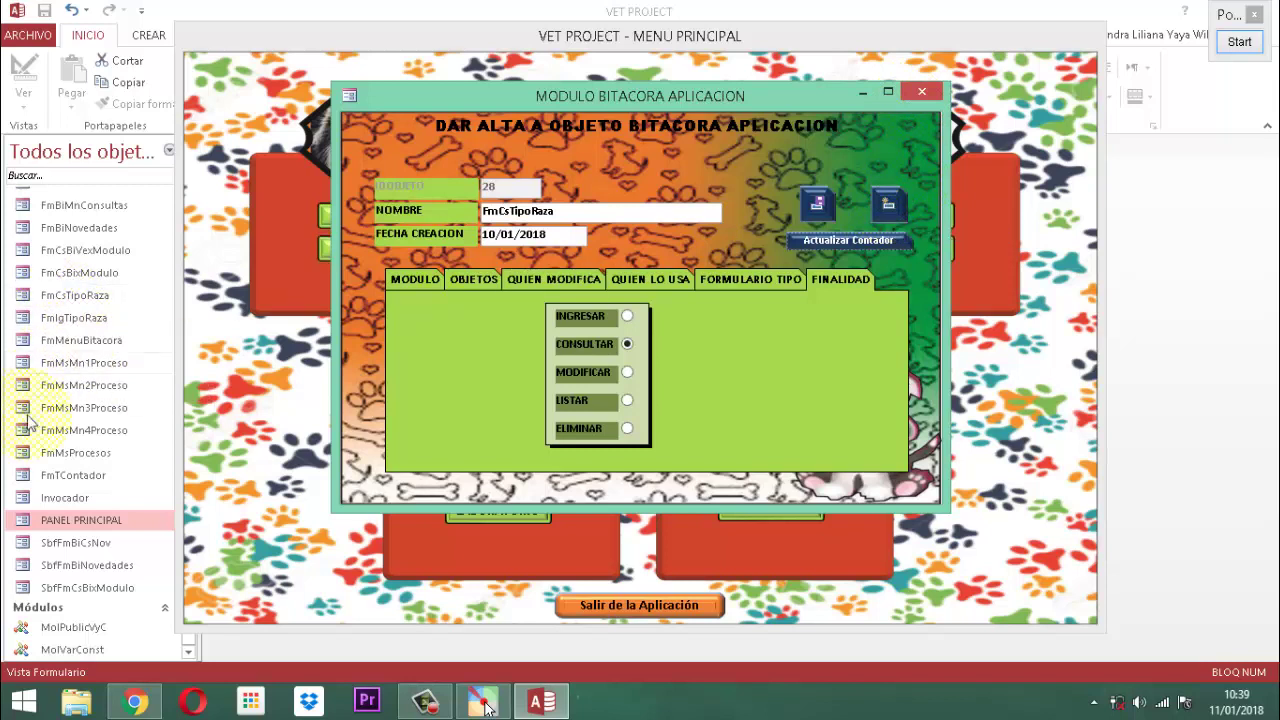
pyautogui.click(923, 93)
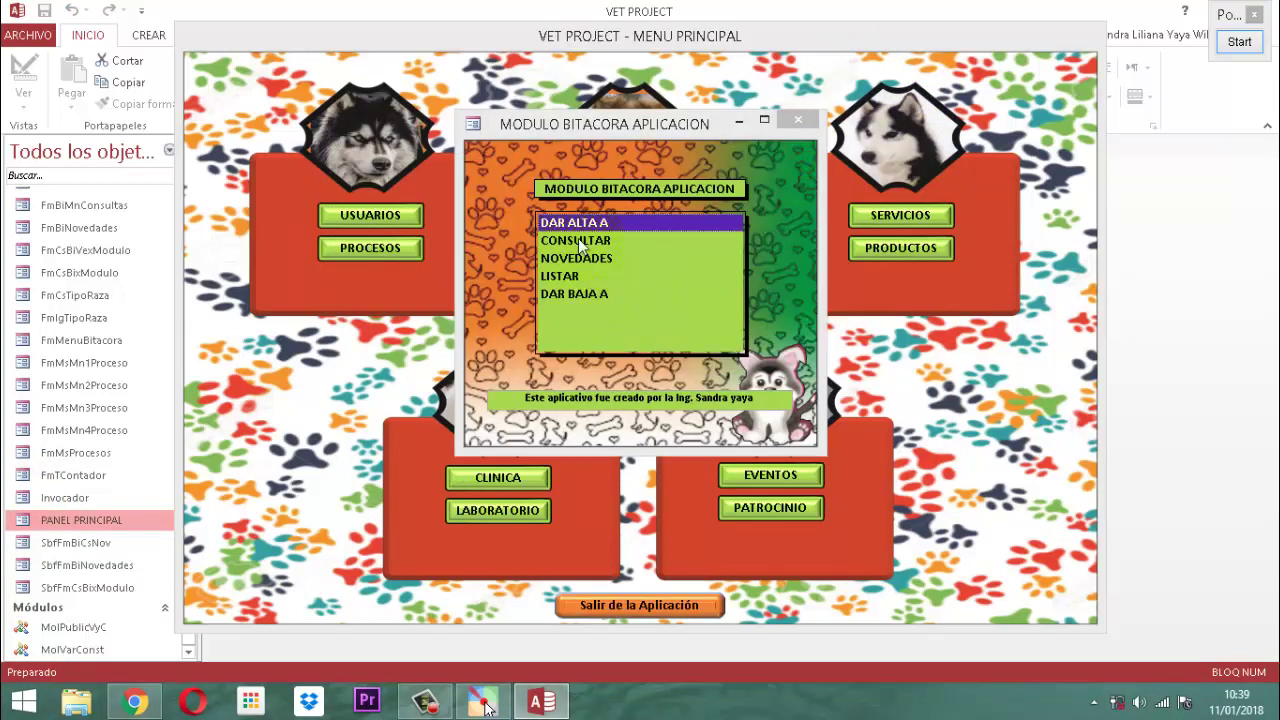
# Open the log module's CONSULTAR form, look through the application object list and go to the last record
pyautogui.click(578, 240)
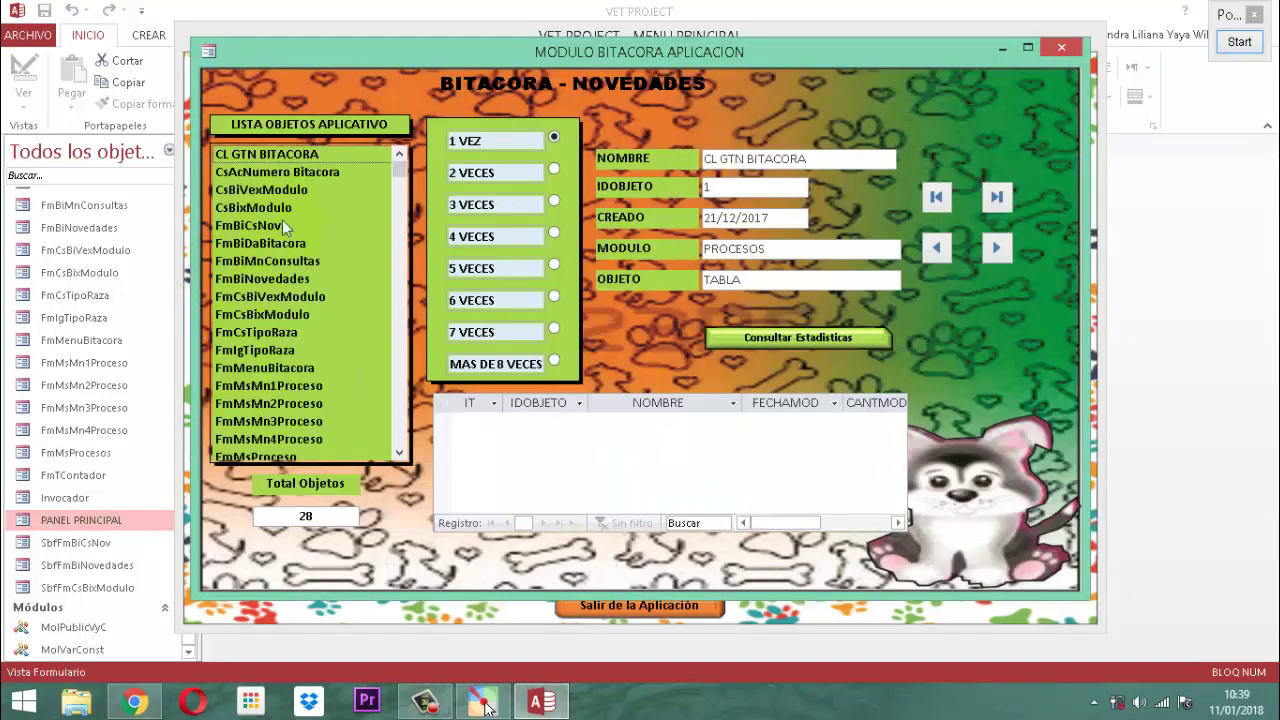
pyautogui.scroll(-4, 280, 220)
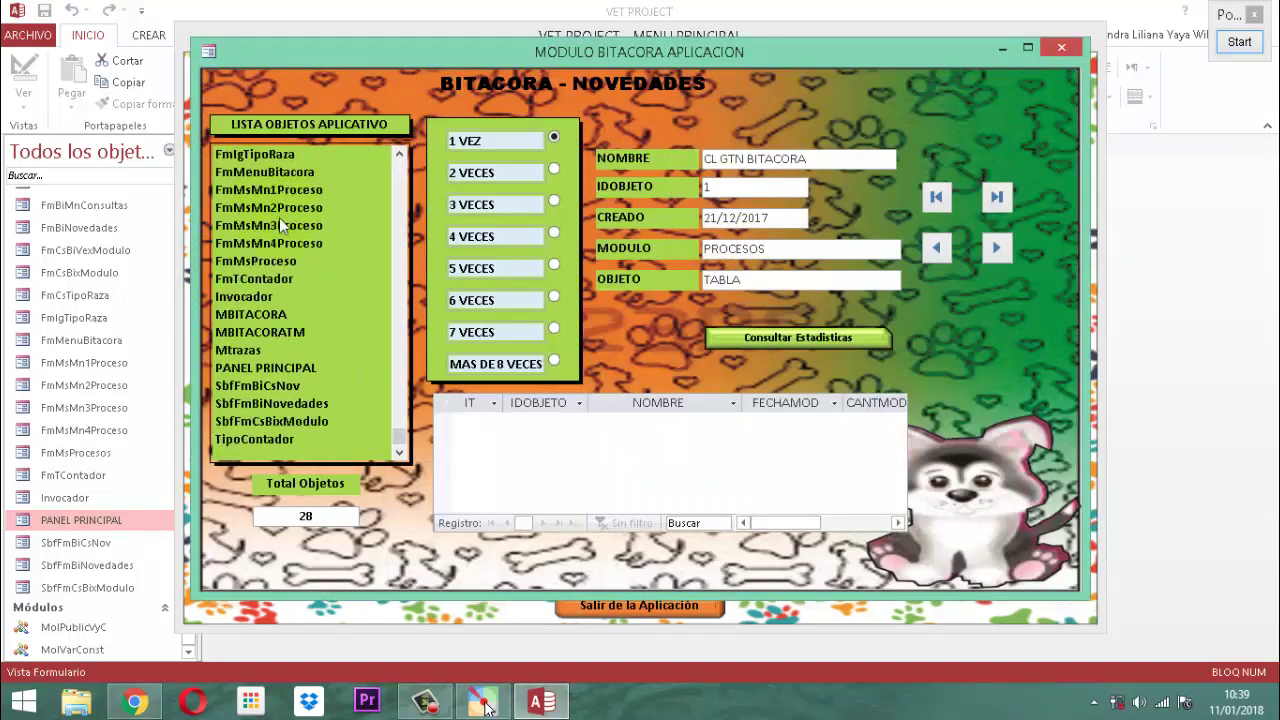
pyautogui.scroll(4, 293, 371)
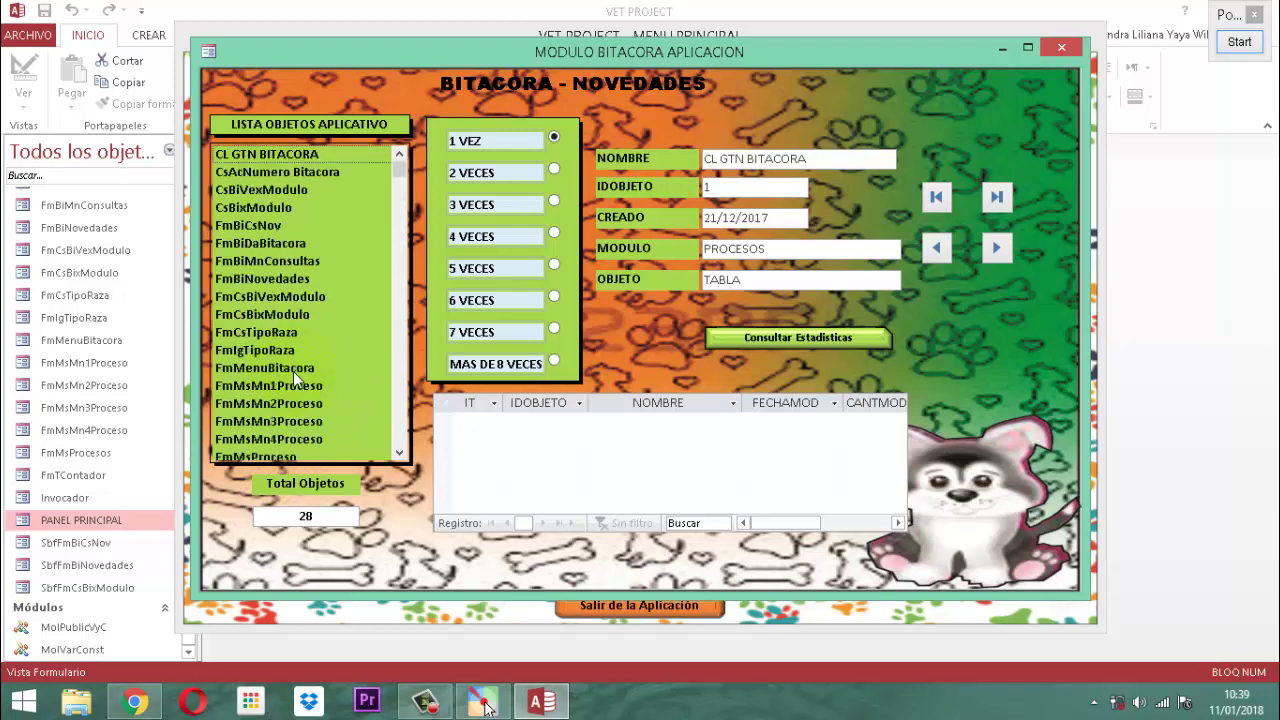
pyautogui.click(996, 197)
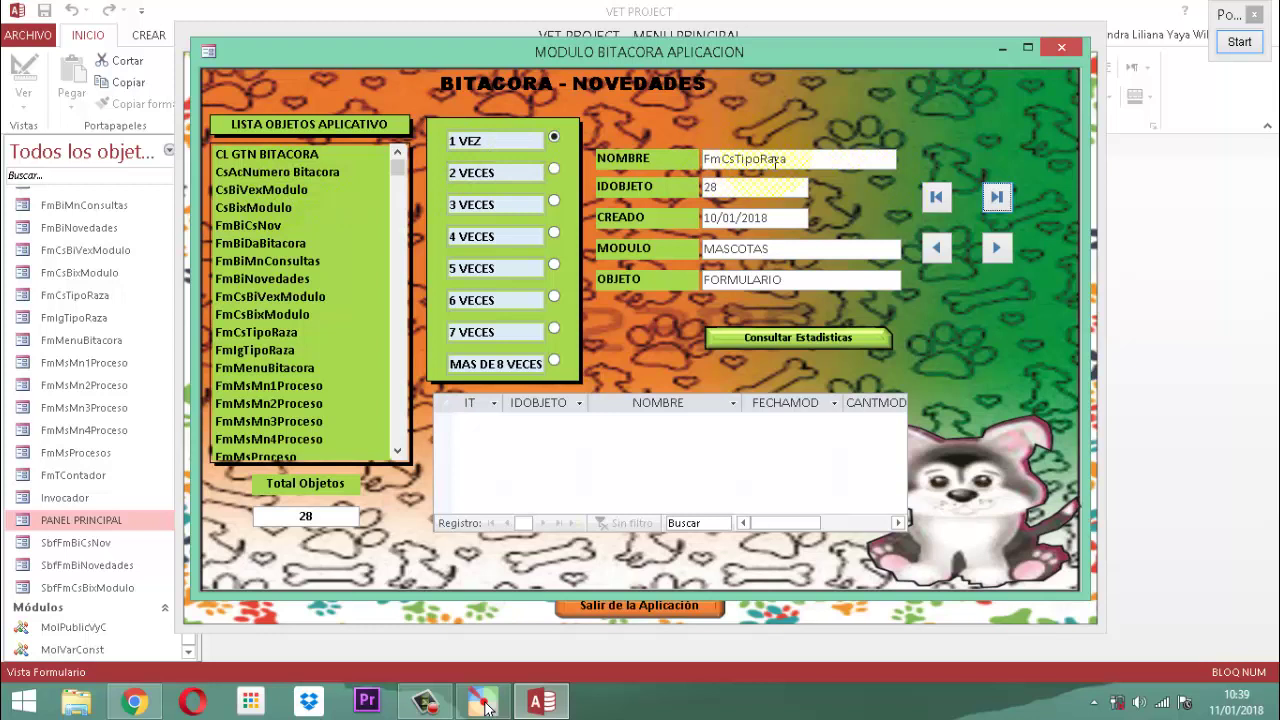
# Browse back through the preceding object records and return to the FmCsTipoRaza record
pyautogui.click(931, 250)
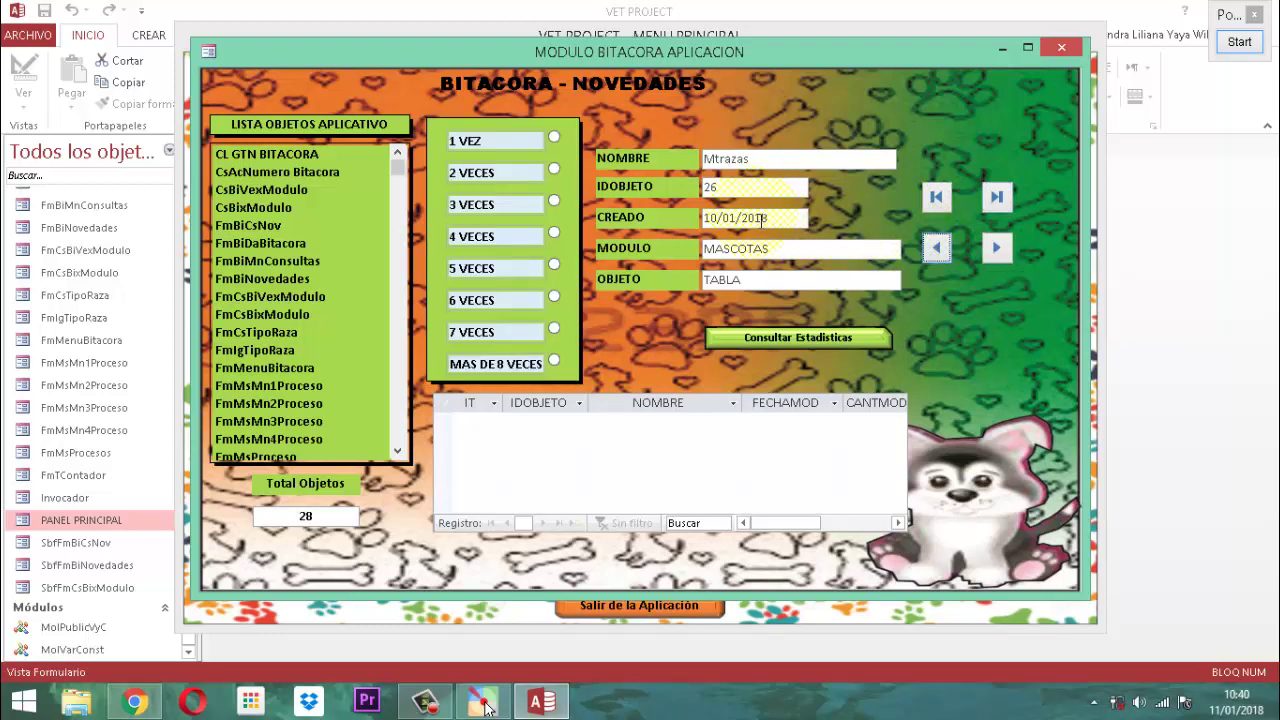
pyautogui.click(934, 250)
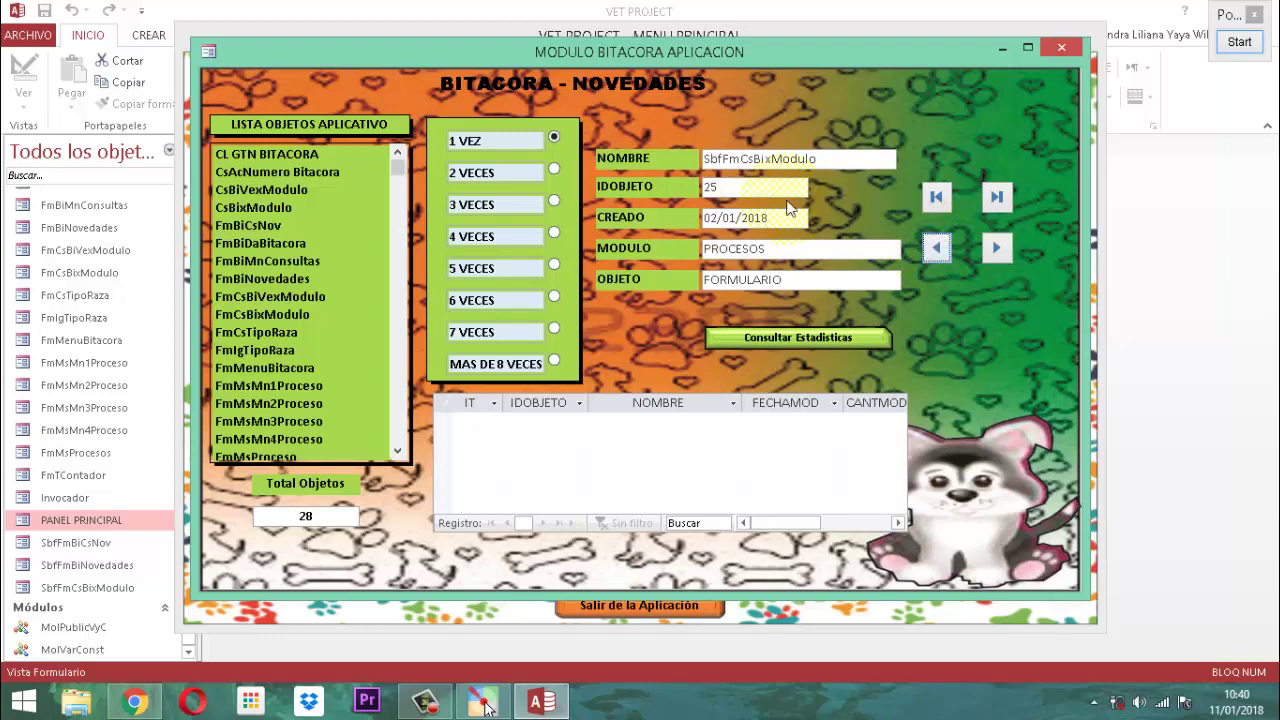
pyautogui.click(1000, 250)
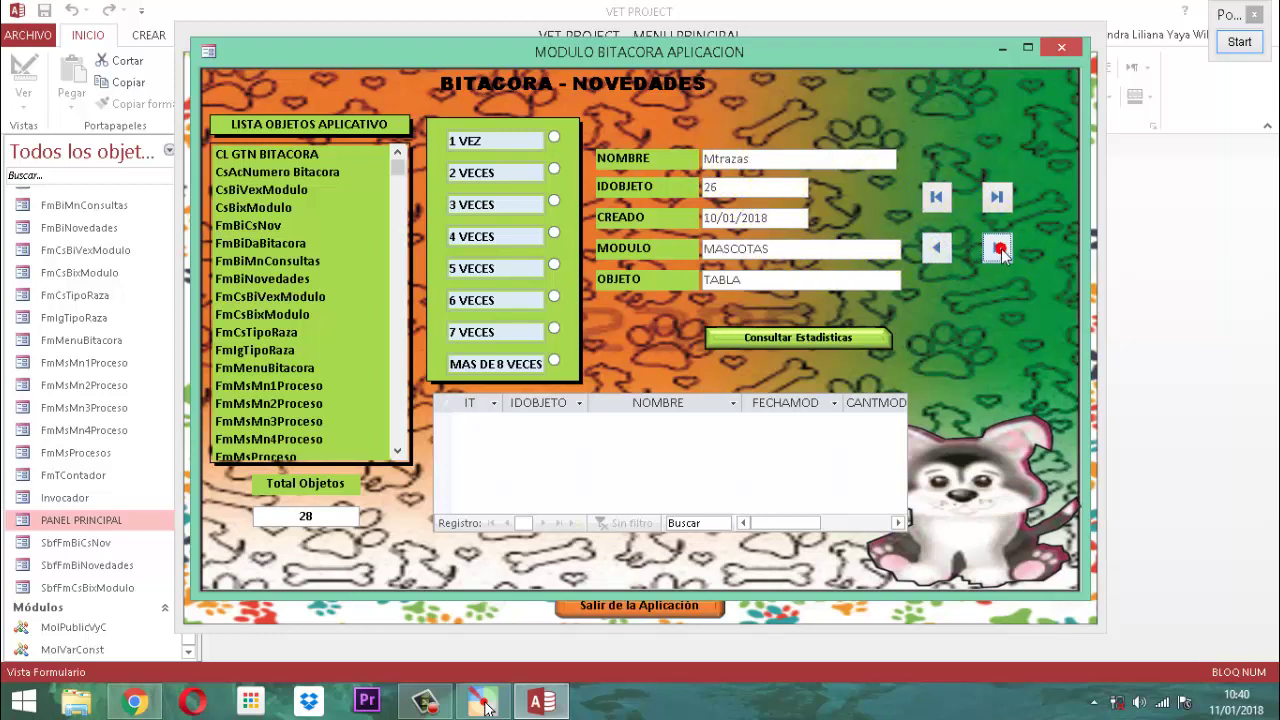
pyautogui.click(1000, 250)
pyautogui.click(1005, 255)
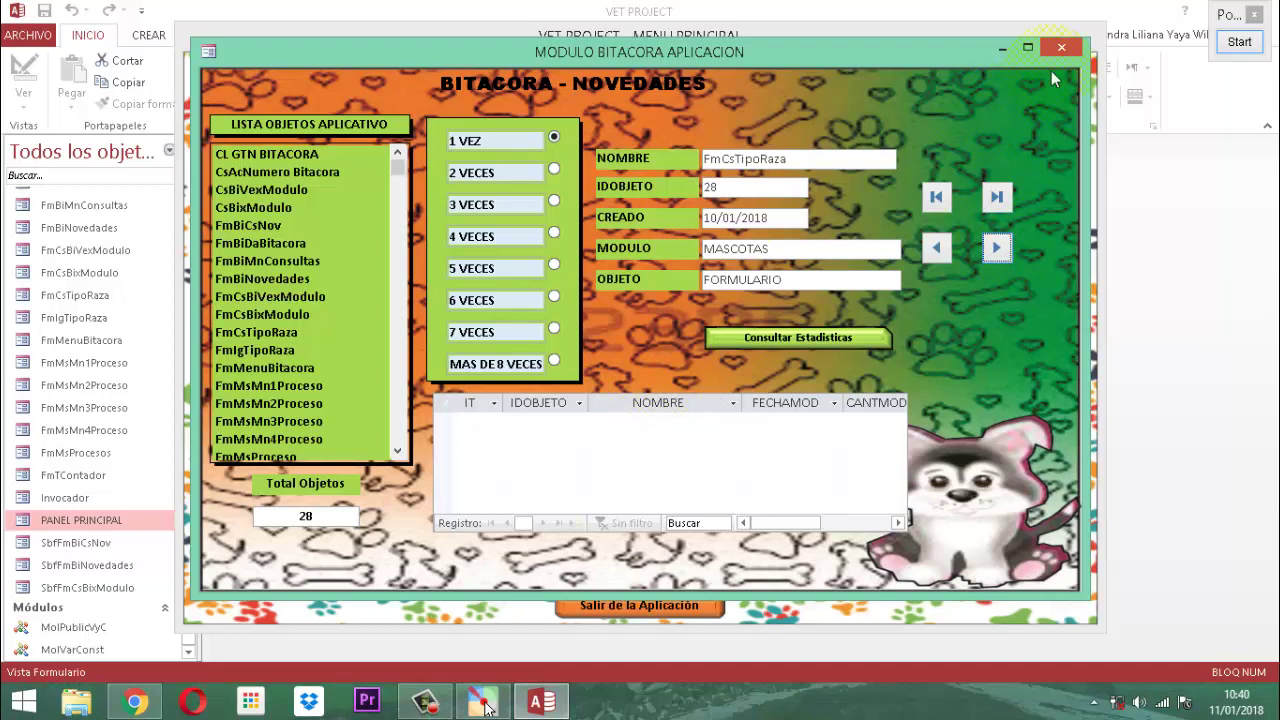
# Open the Listado Objetos por Módulo form from the statistics query and switch it to design view
pyautogui.click(789, 337)
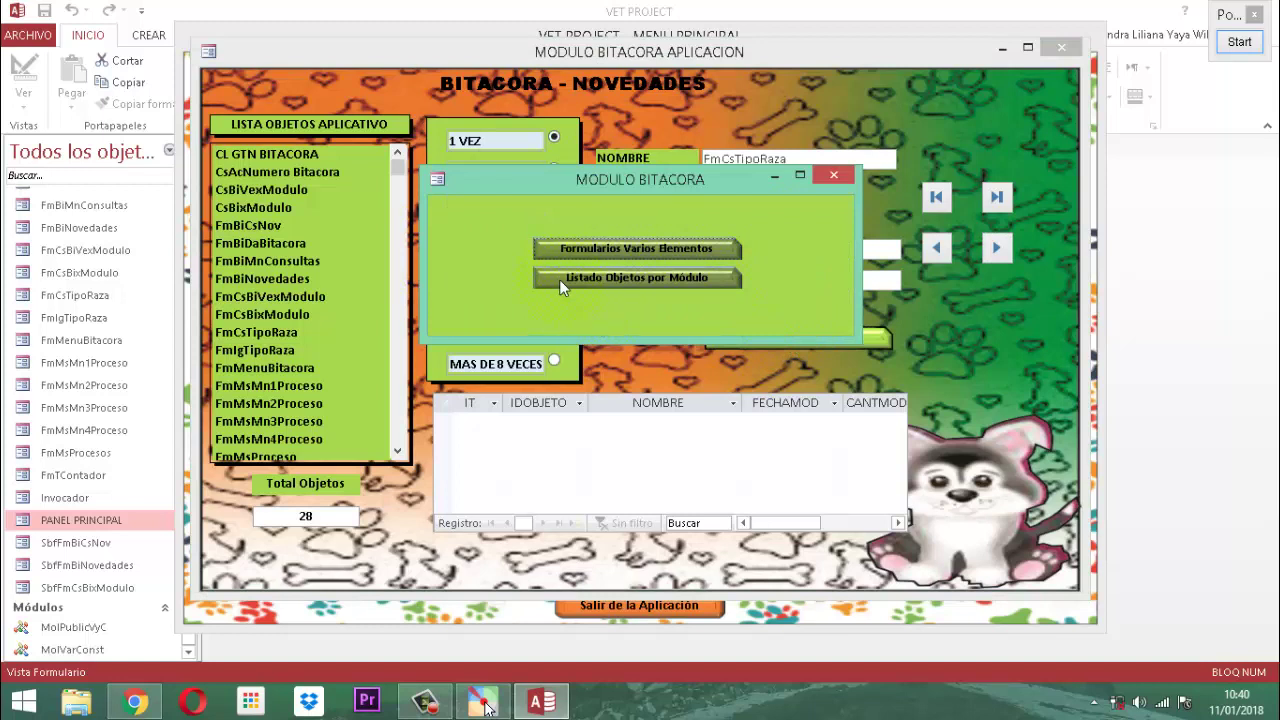
pyautogui.click(626, 280)
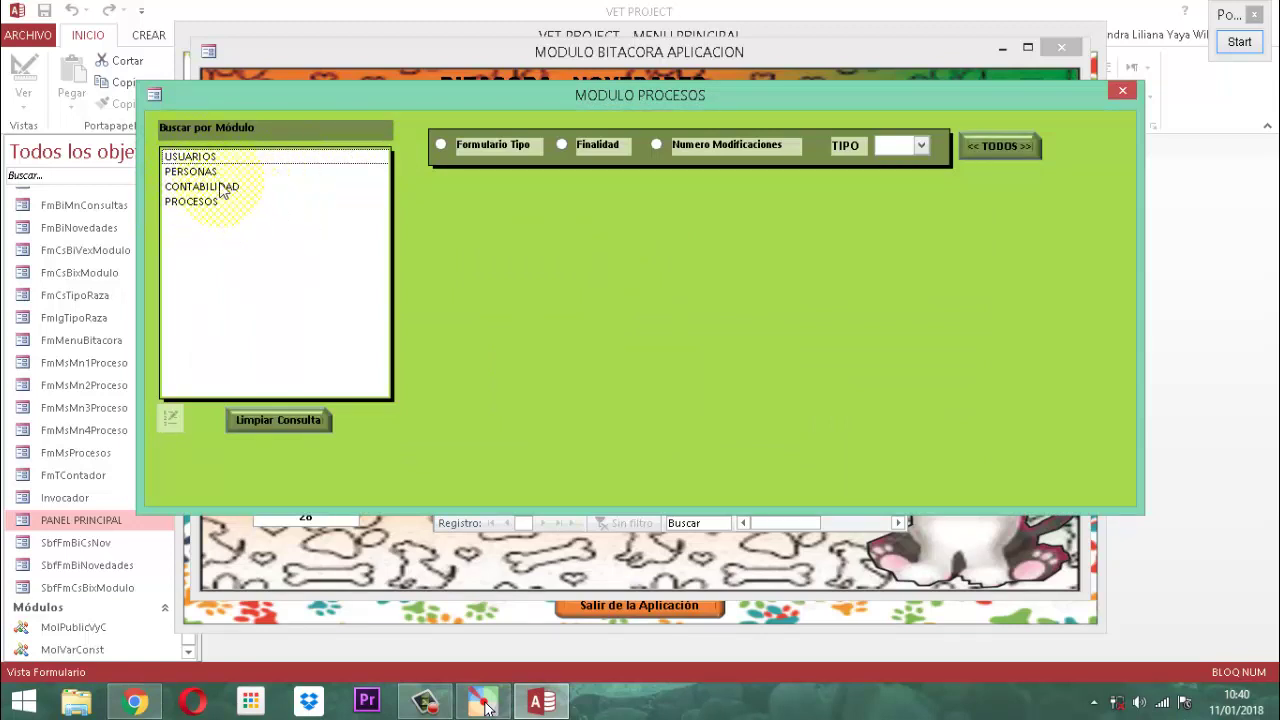
pyautogui.rightClick(613, 94)
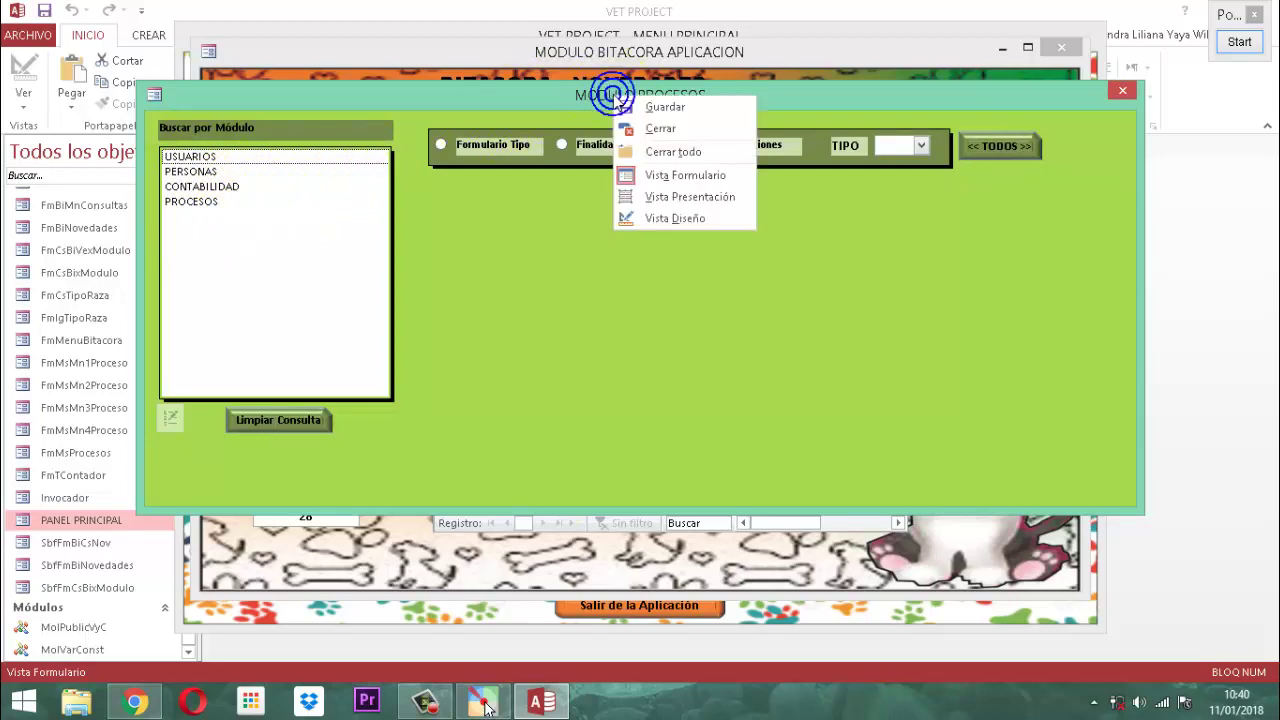
pyautogui.click(676, 218)
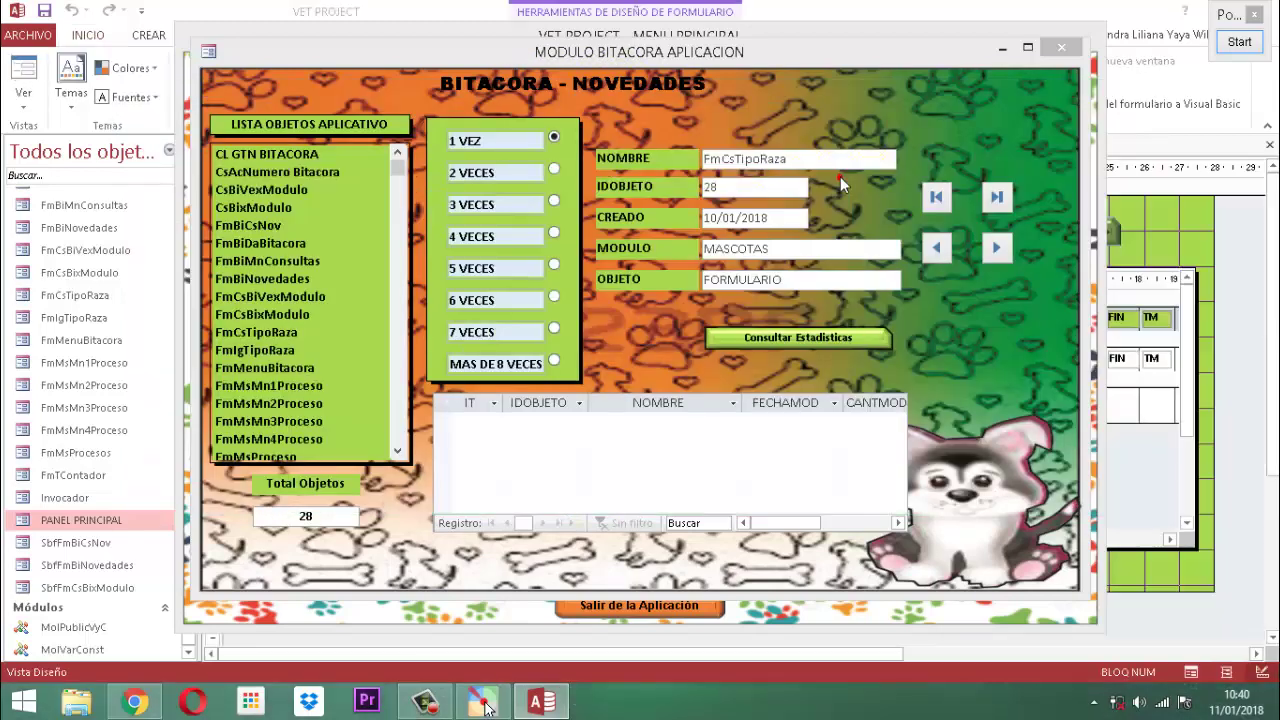
# Close the Bitacora Novedades form, the log module menu and the main menu covering the form design
pyautogui.click(1061, 47)
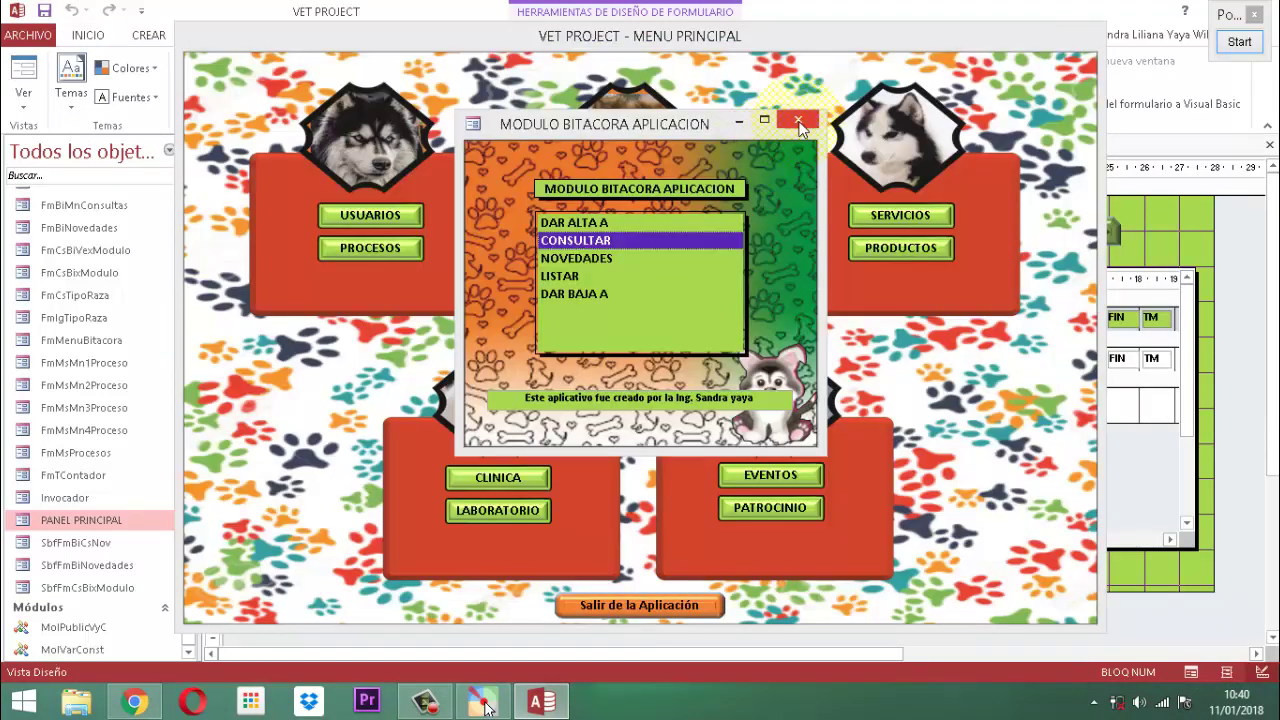
pyautogui.click(799, 122)
pyautogui.click(797, 124)
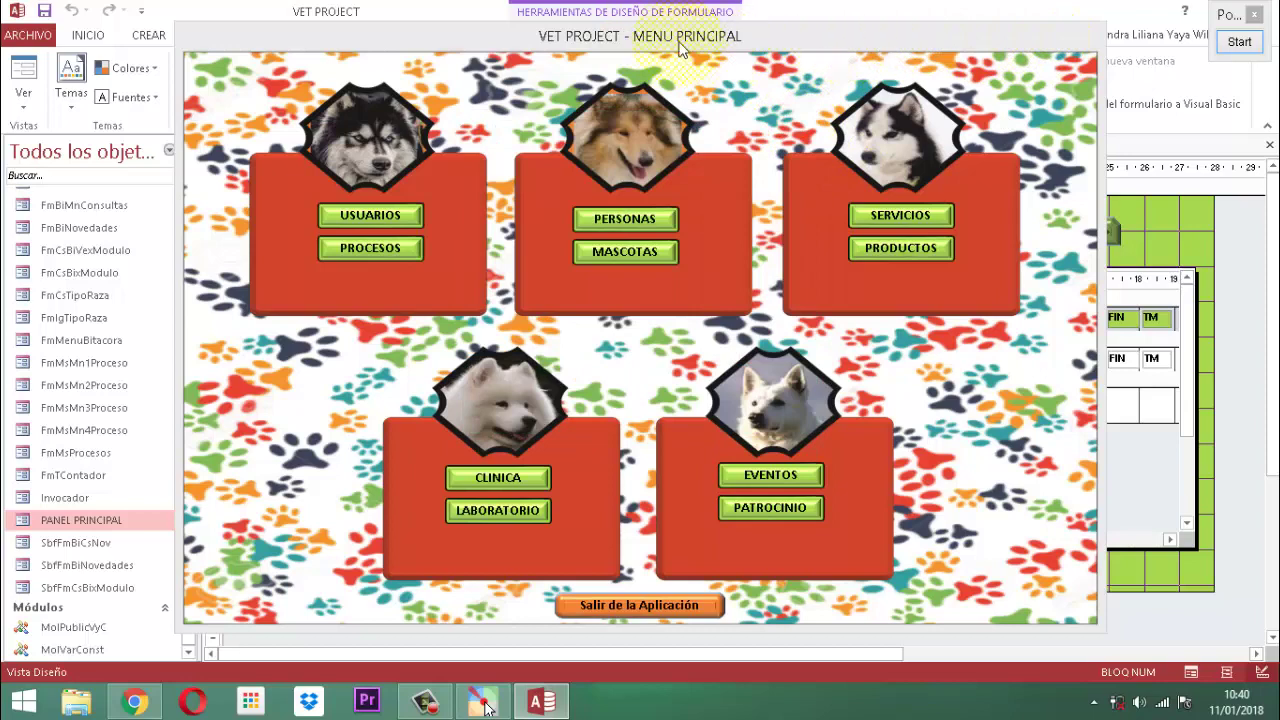
pyautogui.rightClick(676, 45)
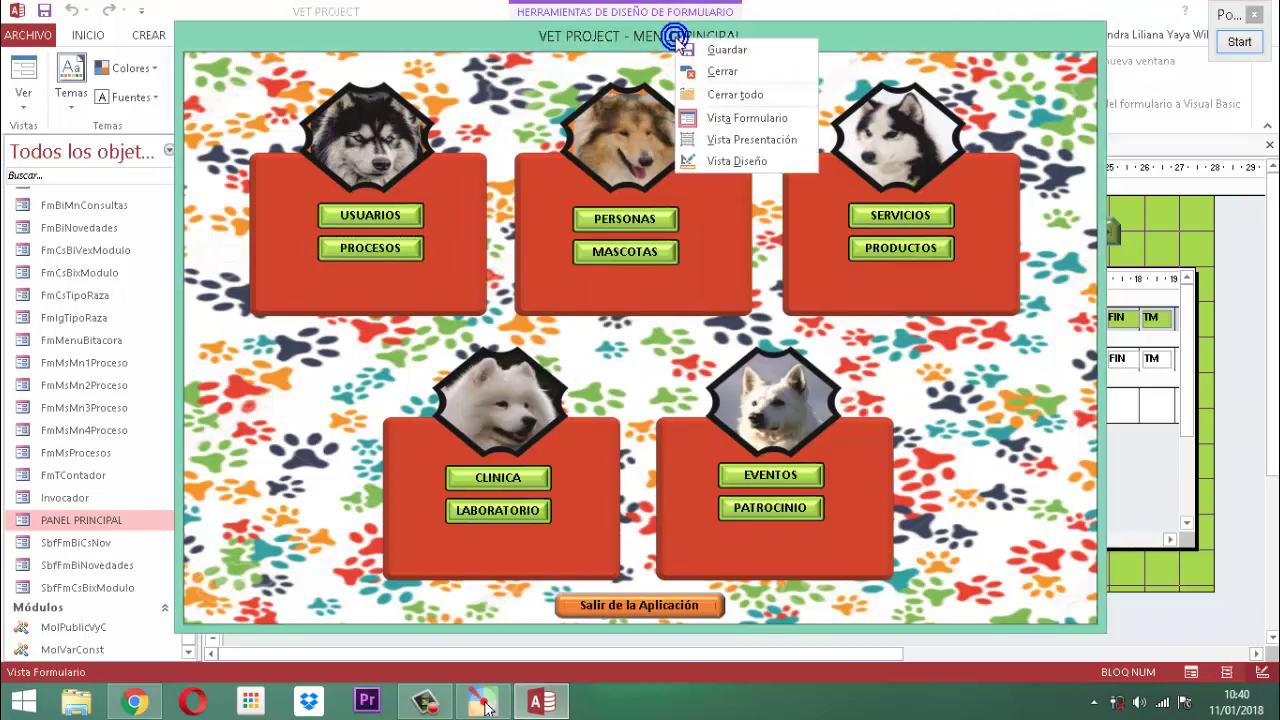
pyautogui.click(717, 67)
# Edit the row source of the Buscar por Módulo list box and remove the CONTABILIDAD item with its empty line
pyautogui.click(359, 332)
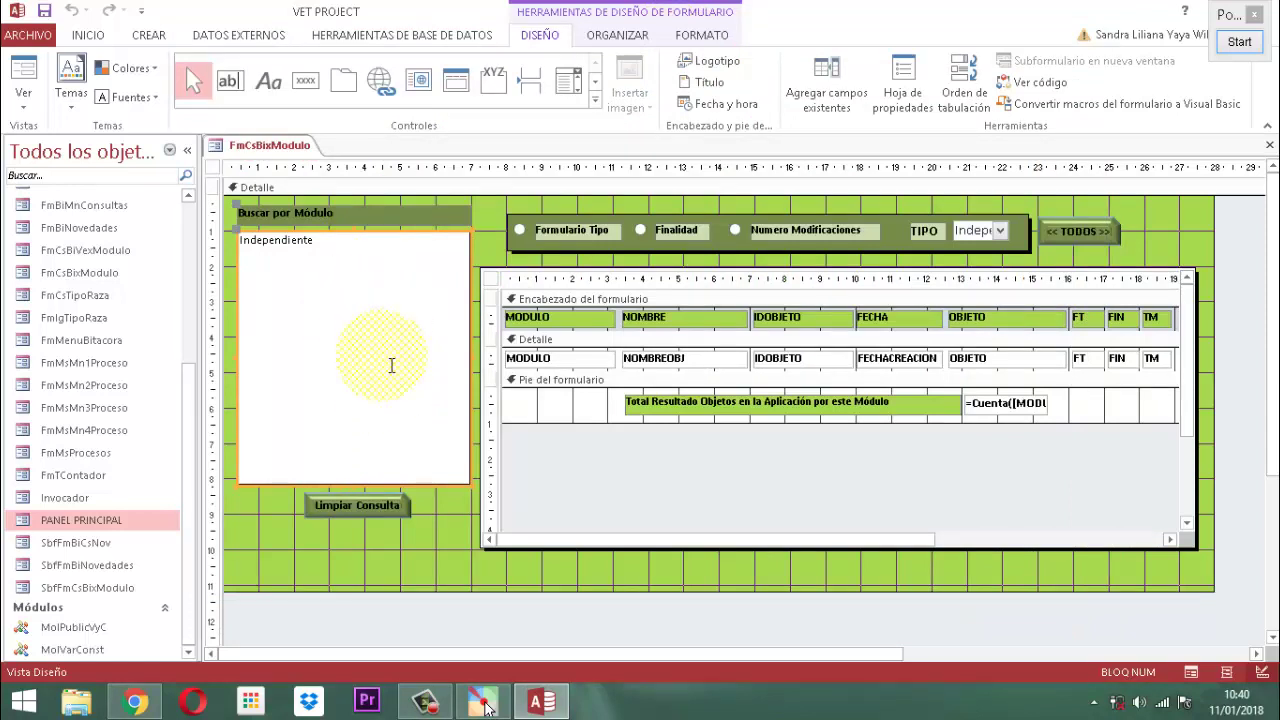
pyautogui.click(901, 78)
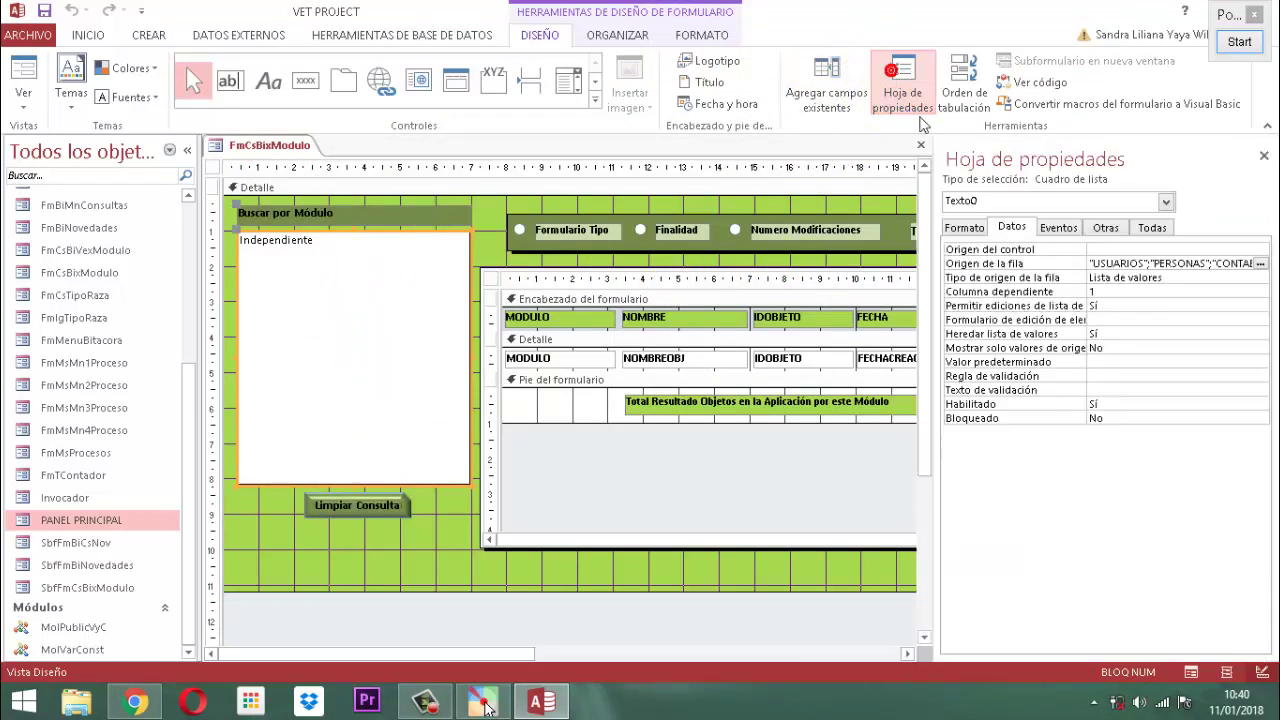
pyautogui.click(1260, 264)
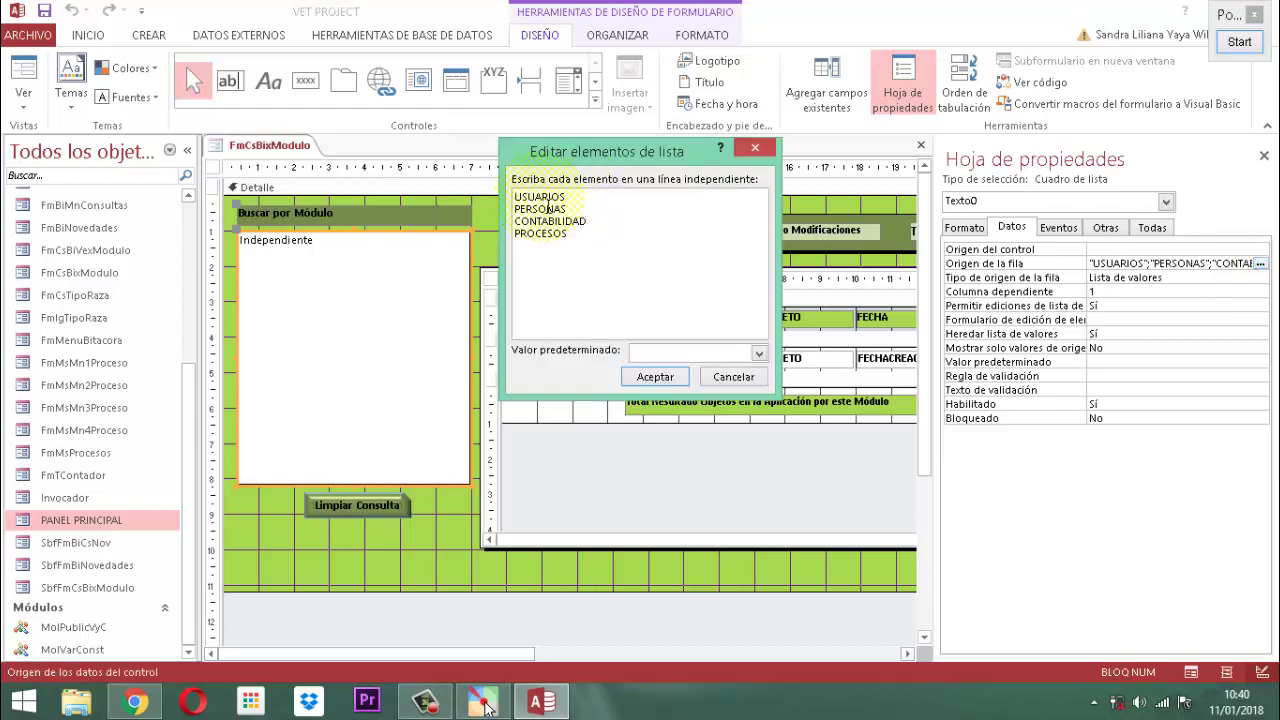
pyautogui.click(599, 222)
pyautogui.moveTo(590, 222); pyautogui.dragTo(513, 222)
pyautogui.press('BackSpace')
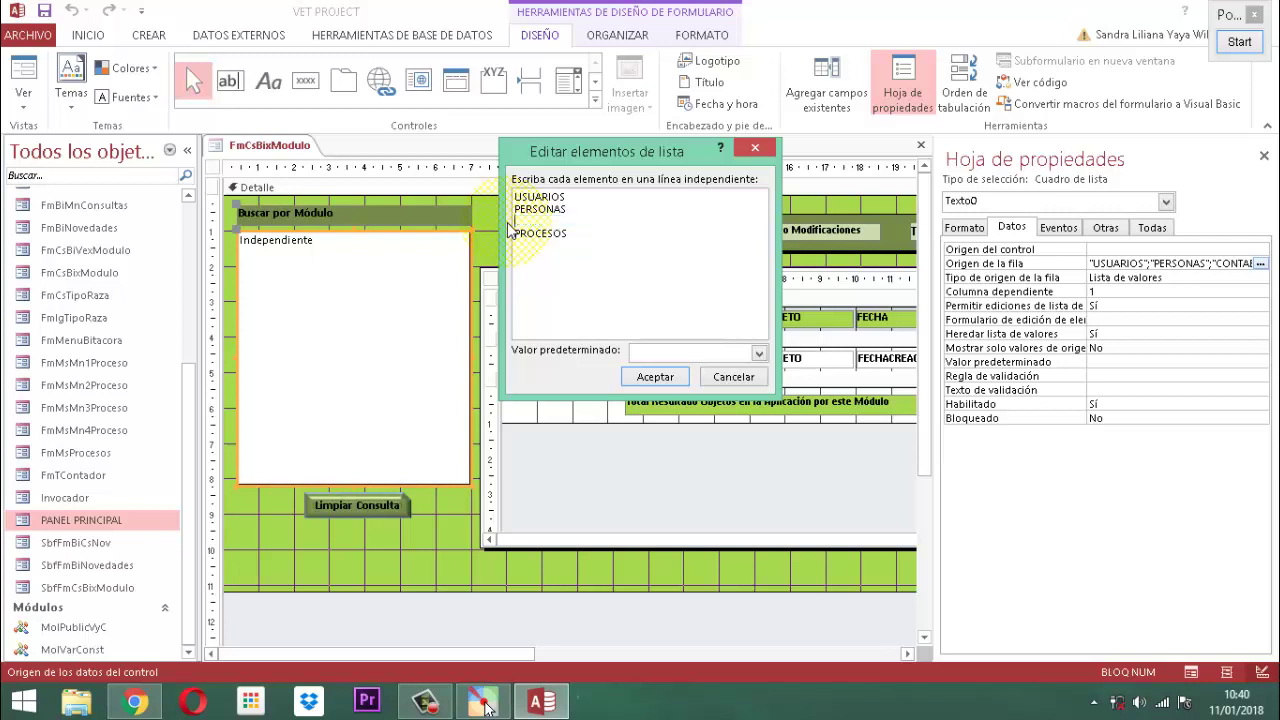
pyautogui.click(580, 220)
pyautogui.click(584, 219)
pyautogui.press('Delete')
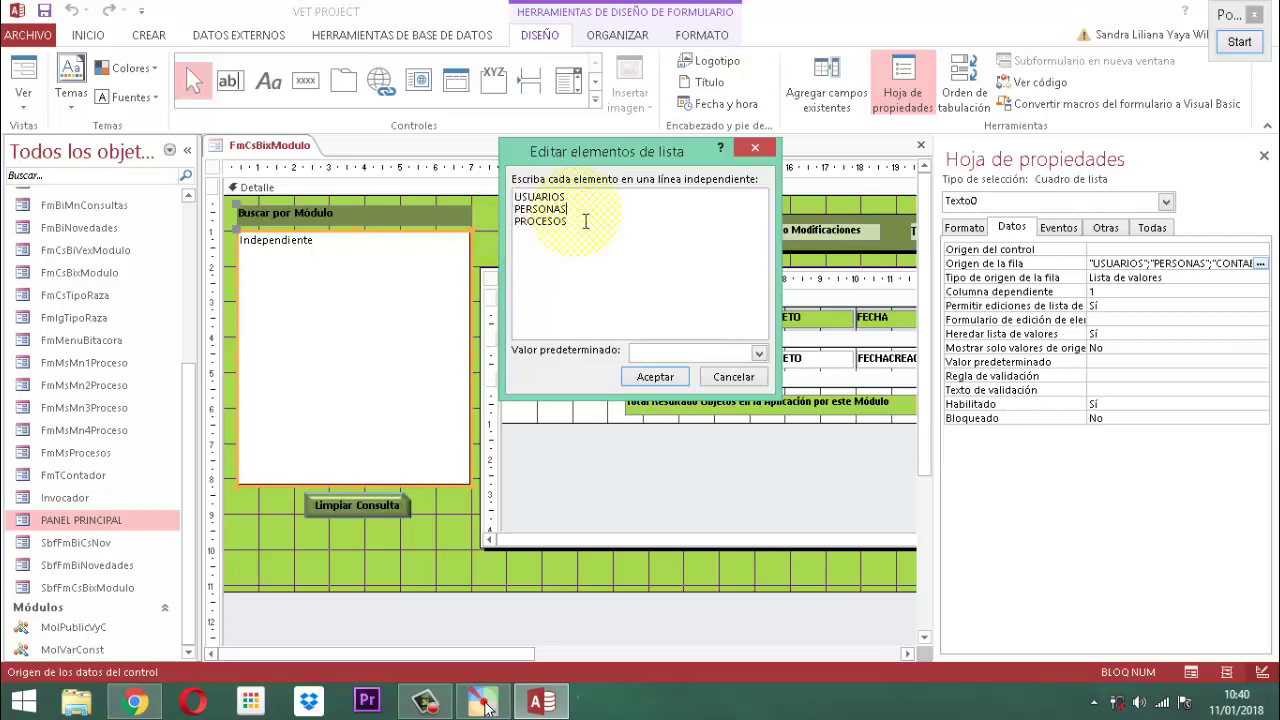
# Add MASCOTAS, SERVICIOS, PRODUCTOS, CLINICA, LABORATORIO, EVENTOS and PATROCINIO to the list items after PROCESOS and accept the list
pyautogui.click(585, 234)
pyautogui.press('Return')
pyautogui.write('m')
pyautogui.press('capslock')
pyautogui.write('MASCOTAS')
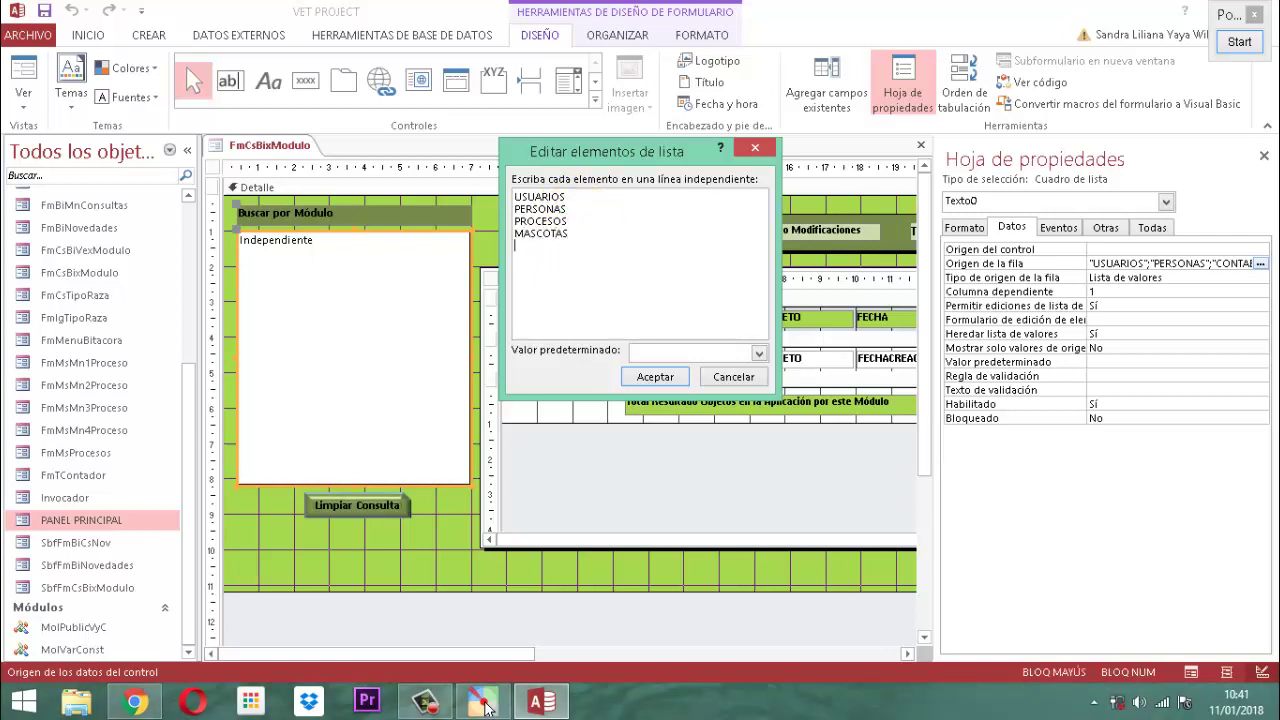
pyautogui.write('PRODUCTOS')
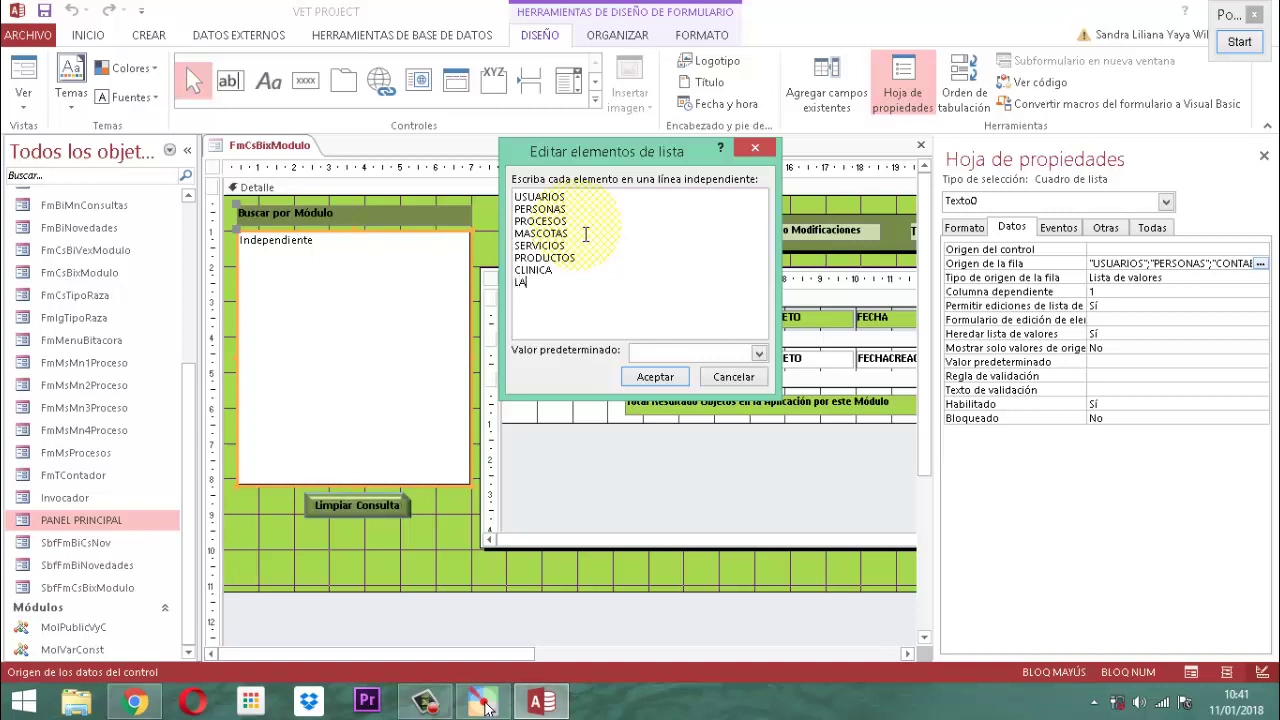
pyautogui.write('RATOR')
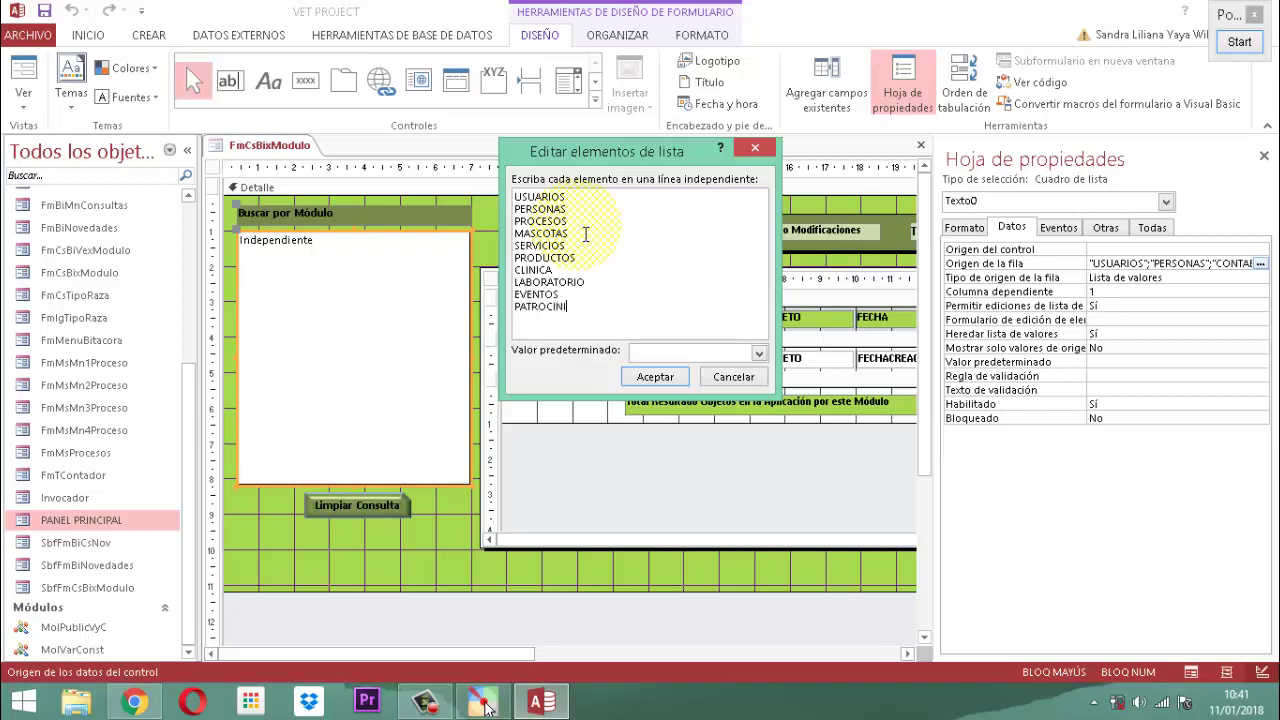
pyautogui.write('IO')
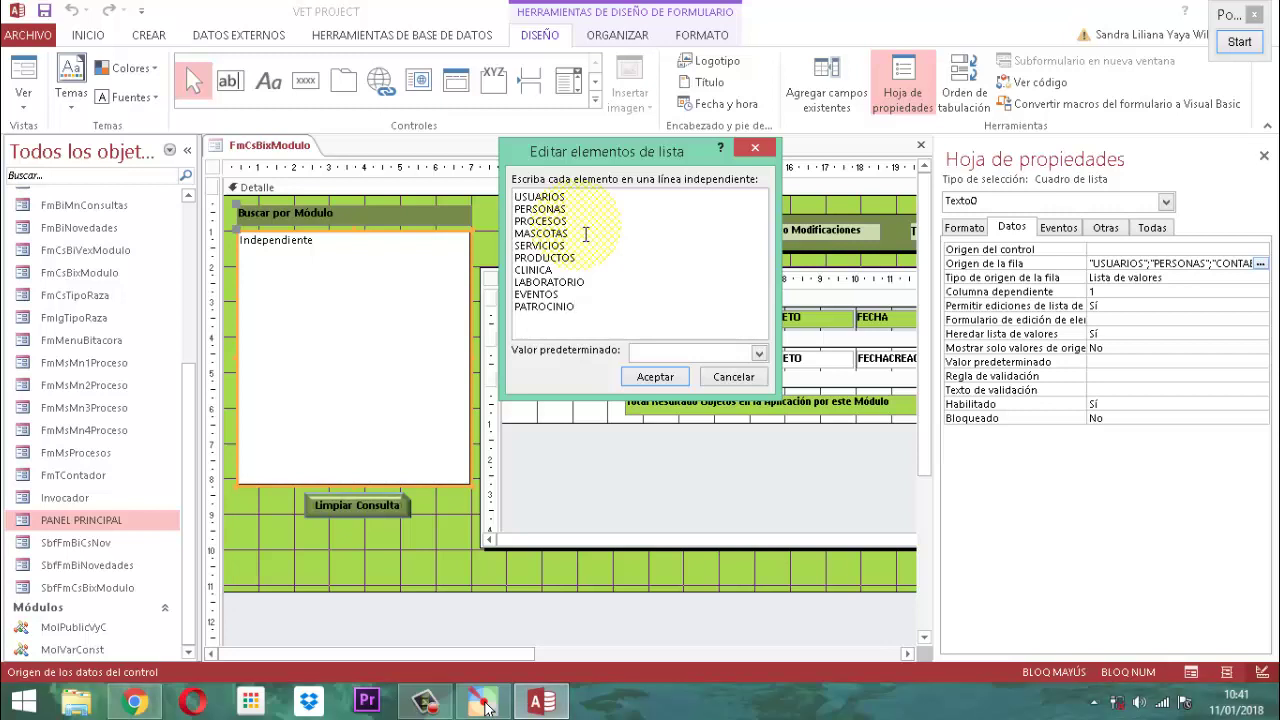
pyautogui.click(655, 377)
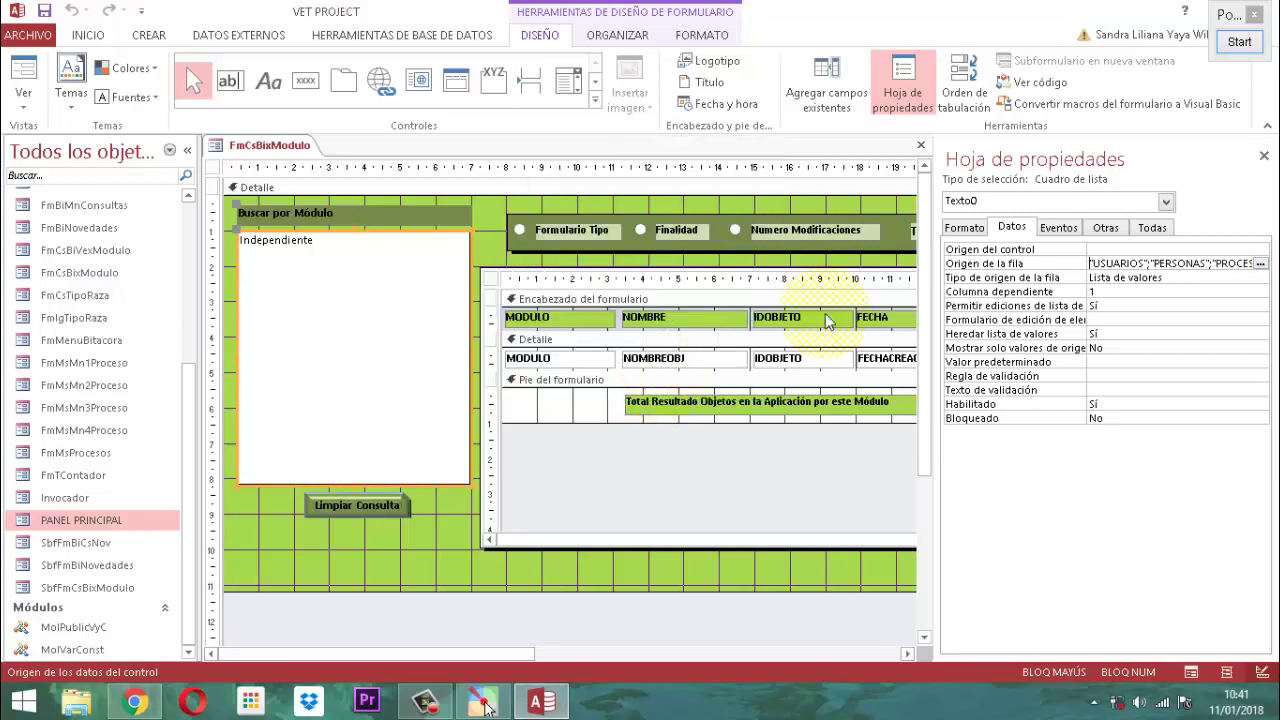
# Close the property sheet, then save and close the FmCsBixModulo form
pyautogui.click(1264, 156)
pyautogui.rightClick(240, 148)
pyautogui.click(270, 146)
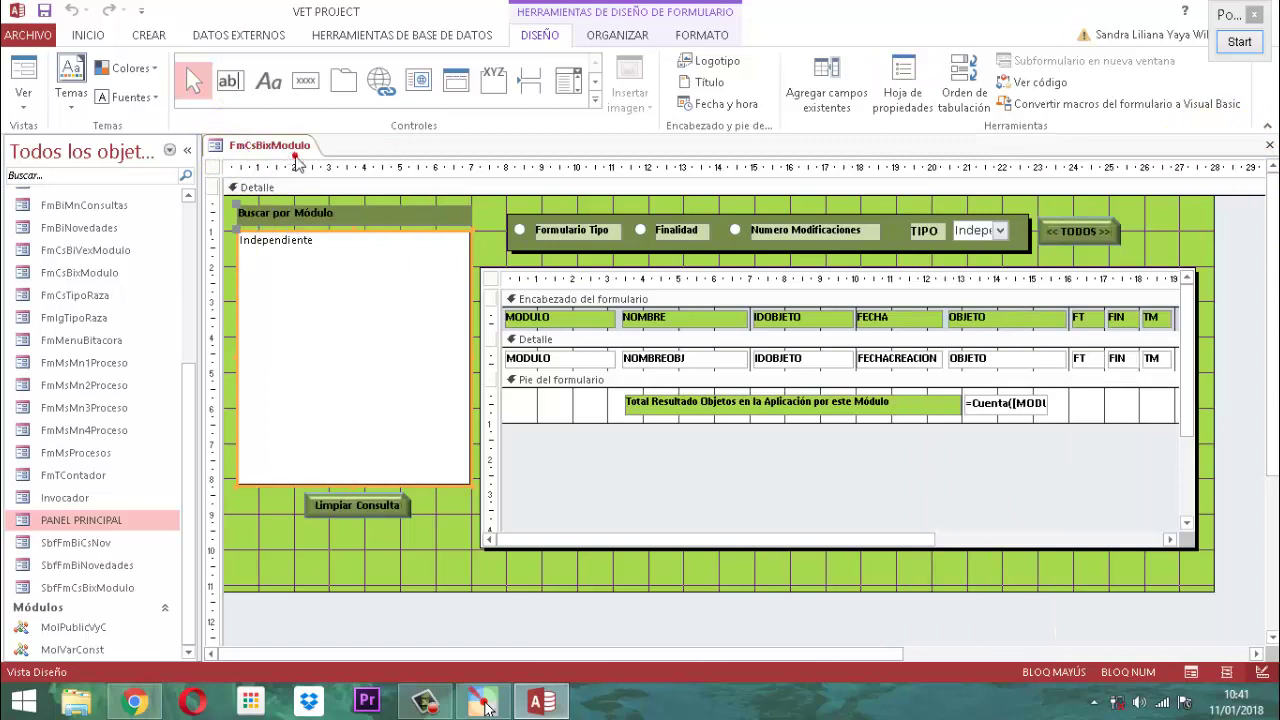
pyautogui.rightClick(276, 146)
pyautogui.click(319, 184)
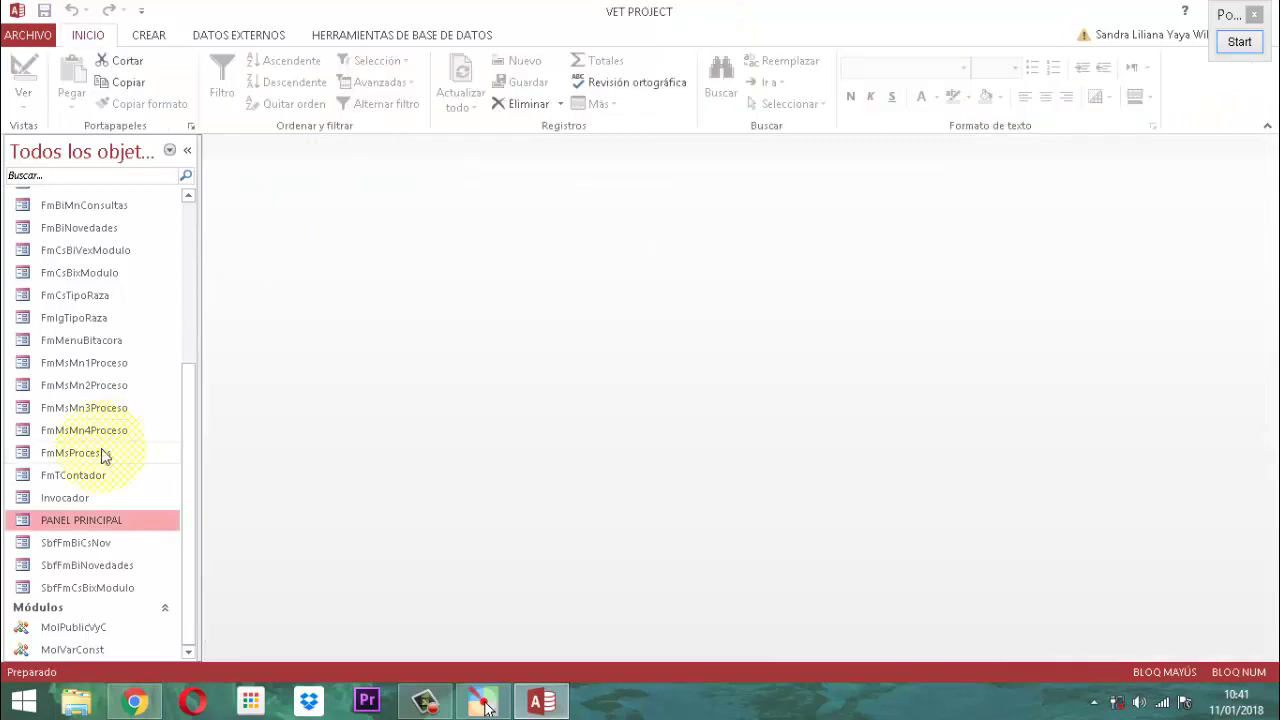
# Run the PANEL PRINCIPAL form and open the object list by module from the statistics of the processes module's application log query
pyautogui.doubleClick(83, 530)
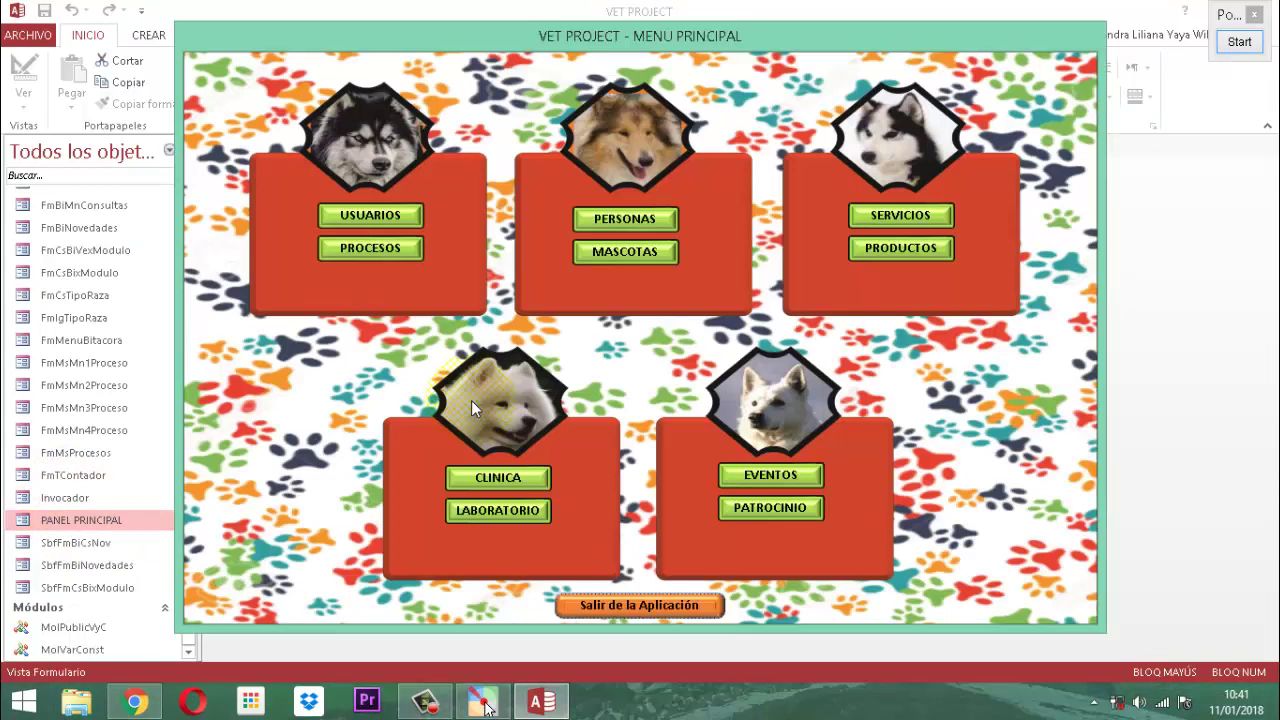
pyautogui.click(402, 249)
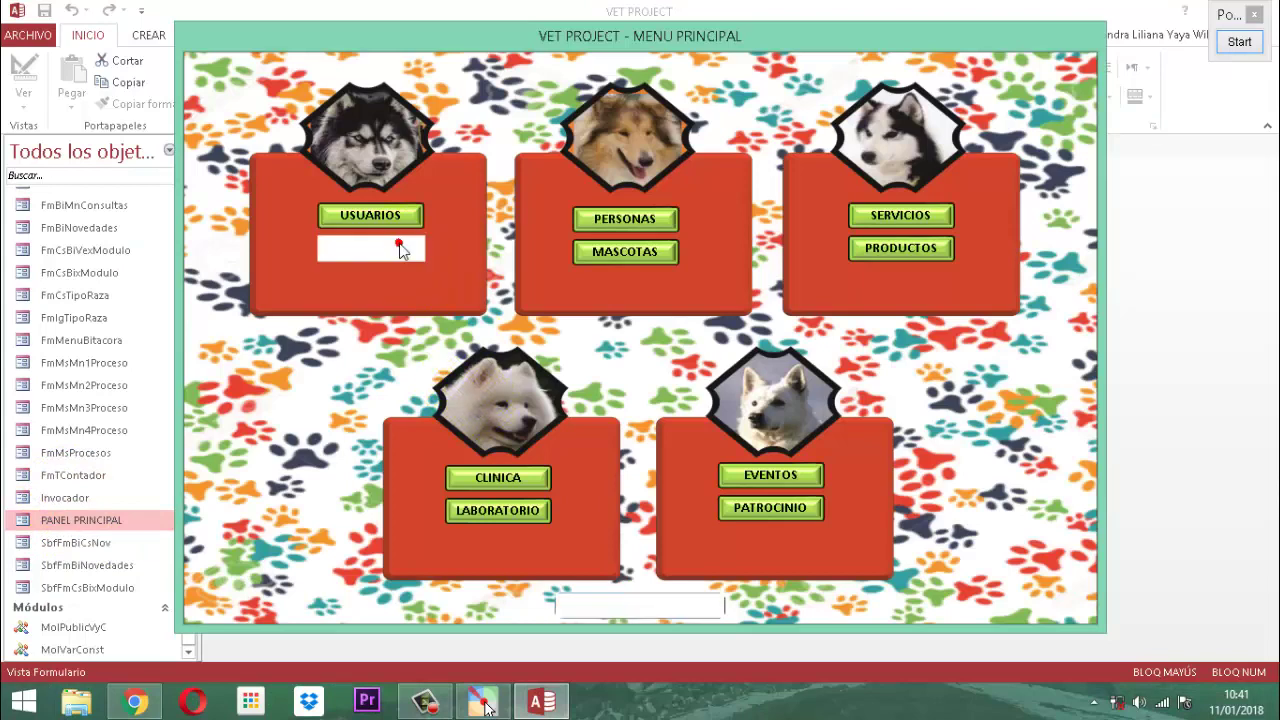
pyautogui.click(626, 347)
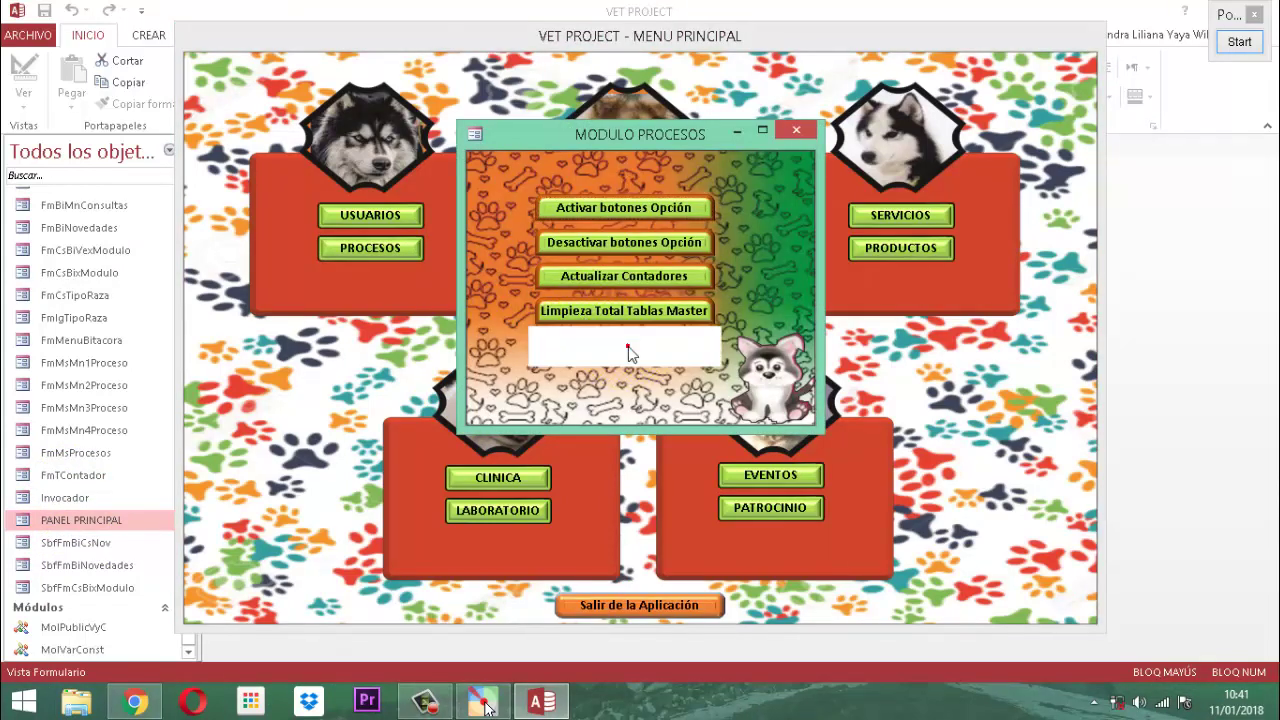
pyautogui.click(581, 240)
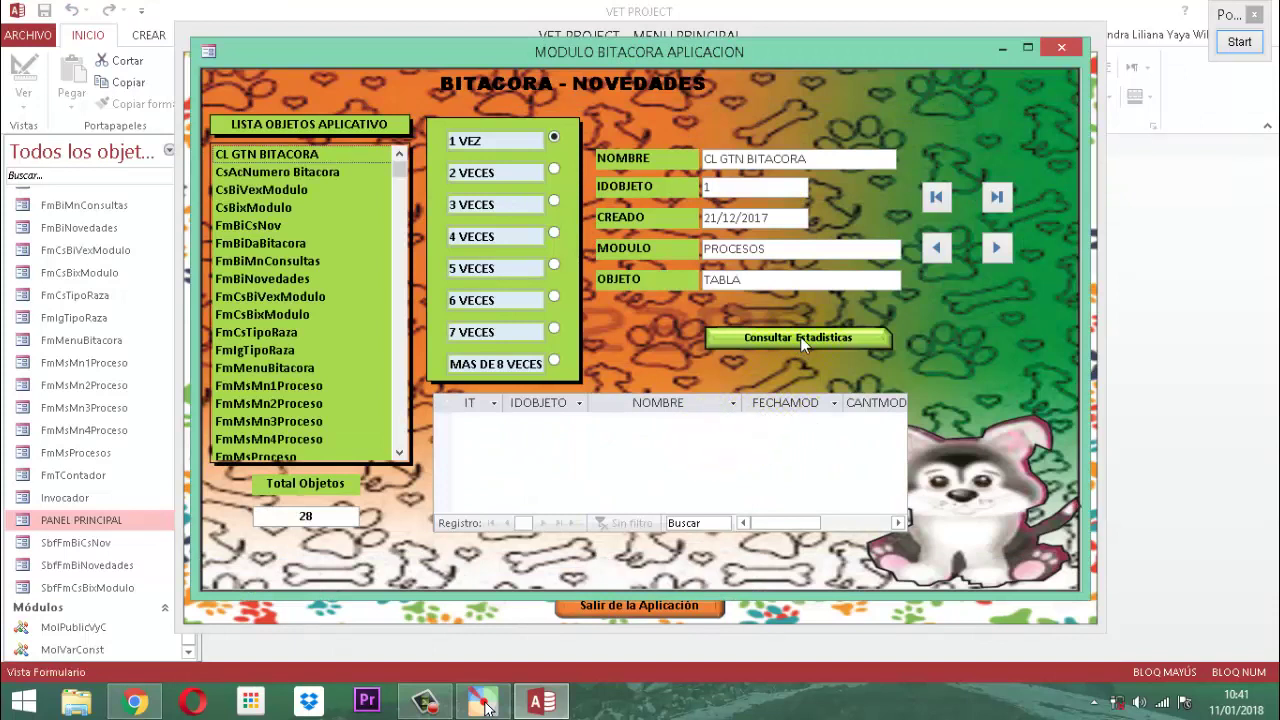
pyautogui.click(800, 336)
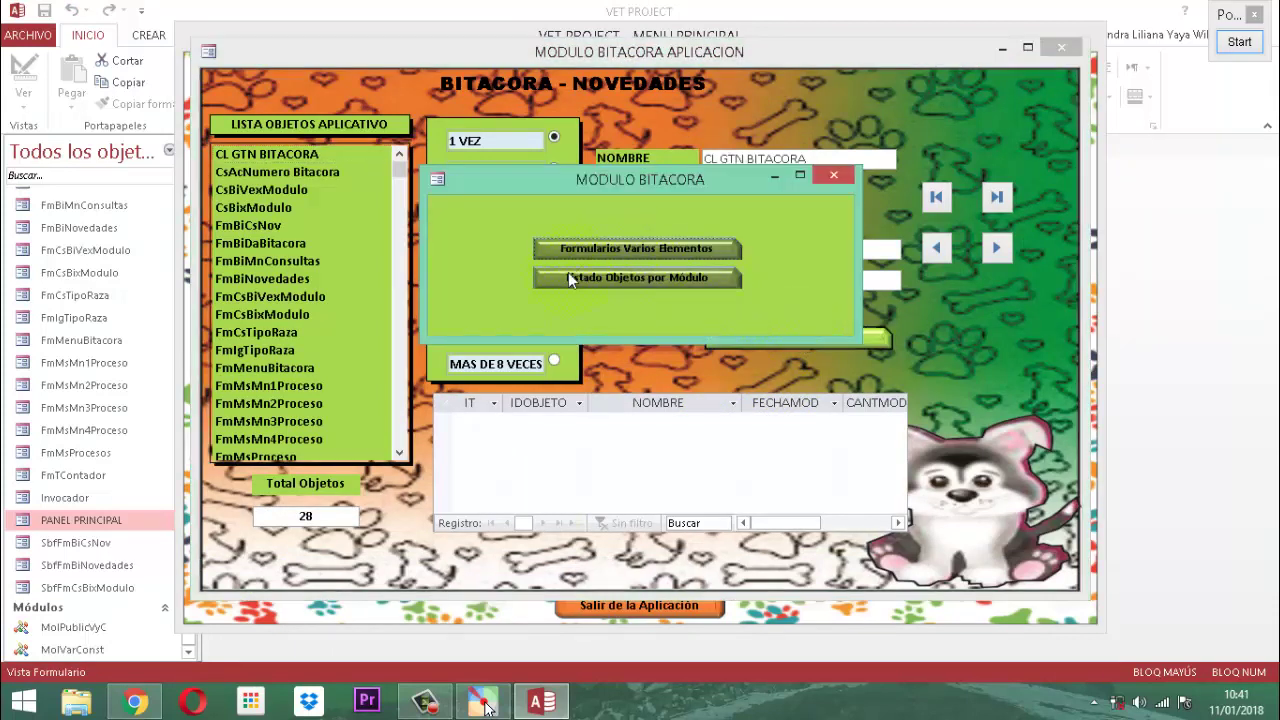
pyautogui.click(644, 279)
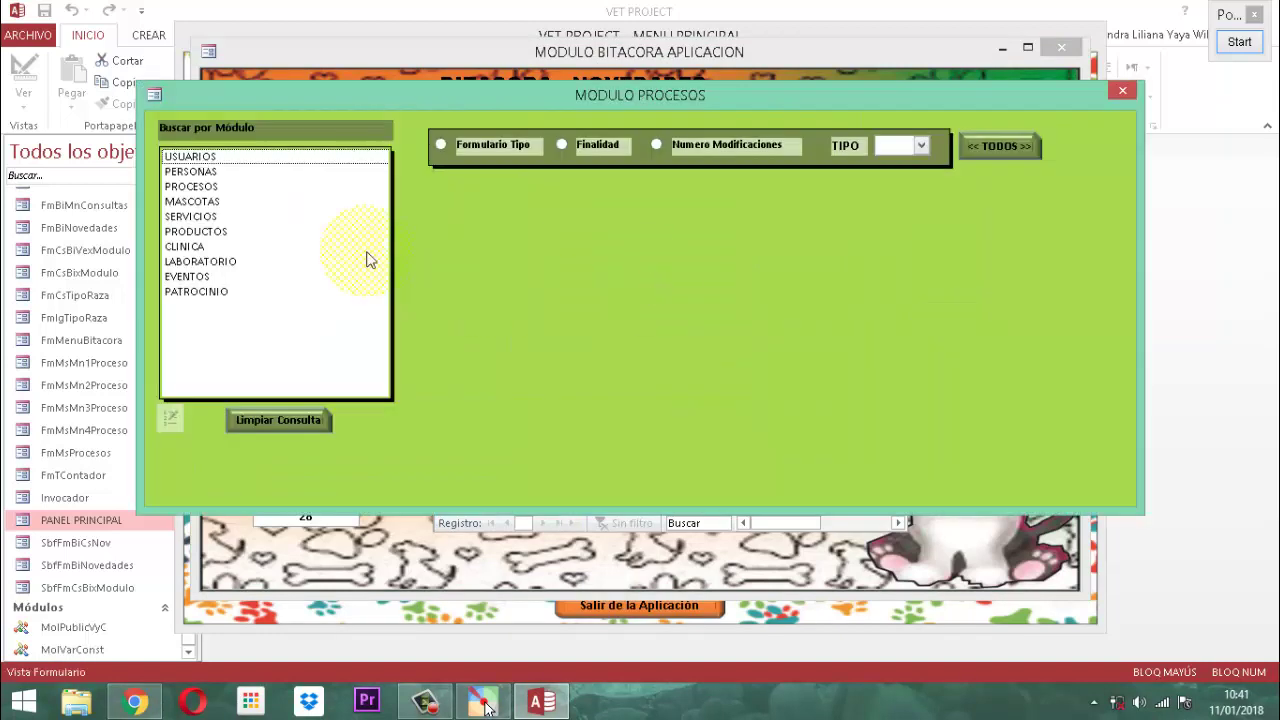
# Query the objects registered under MASCOTAS and PROCESOS, returning to the MASCOTAS results
pyautogui.click(210, 202)
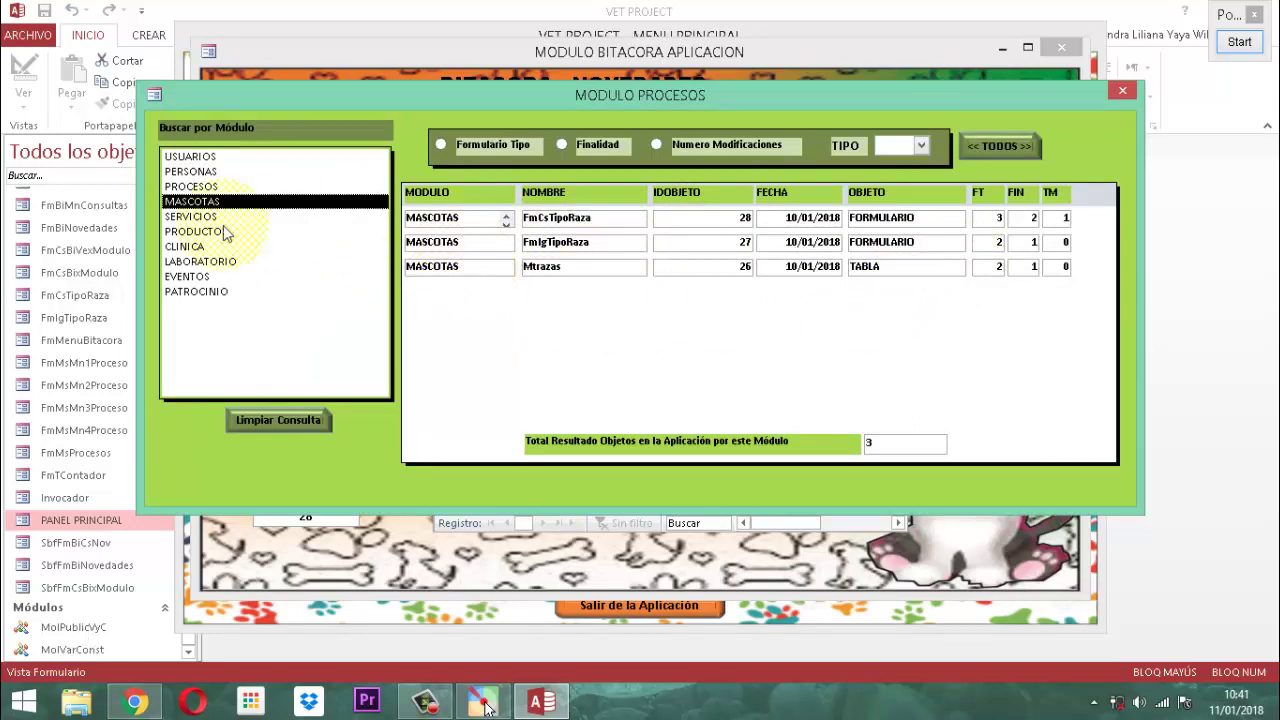
pyautogui.click(202, 188)
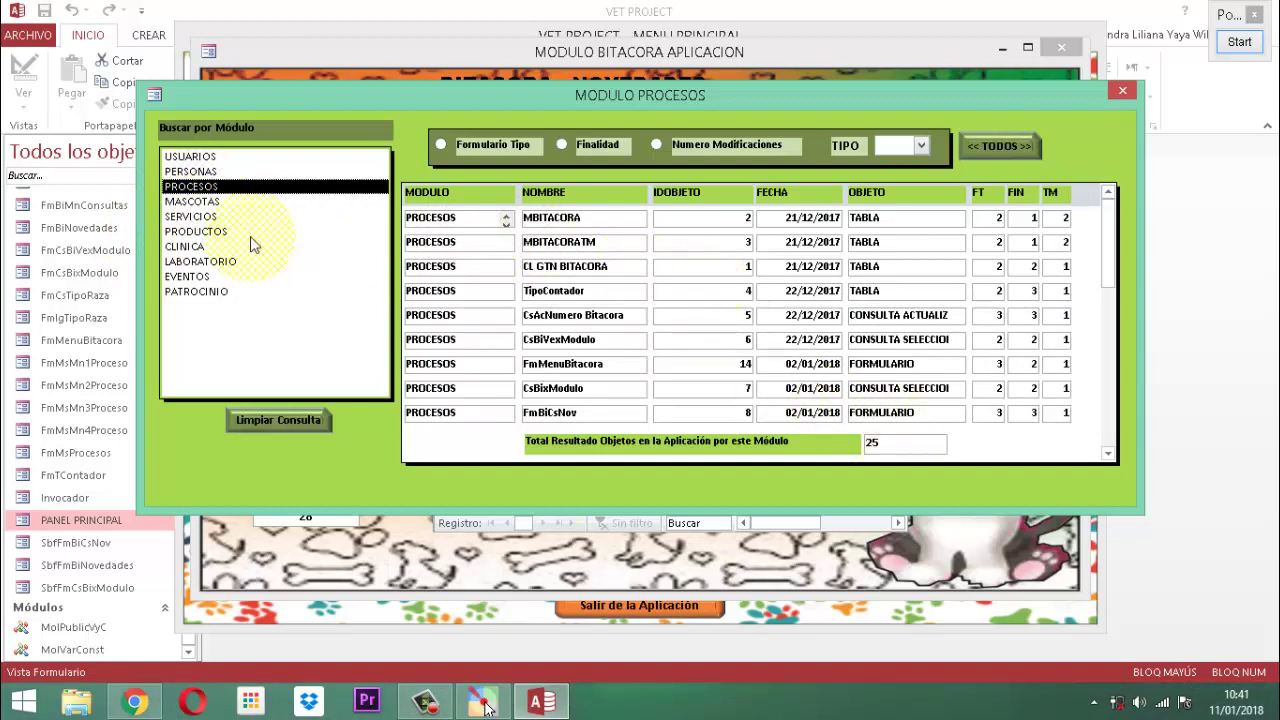
pyautogui.click(200, 201)
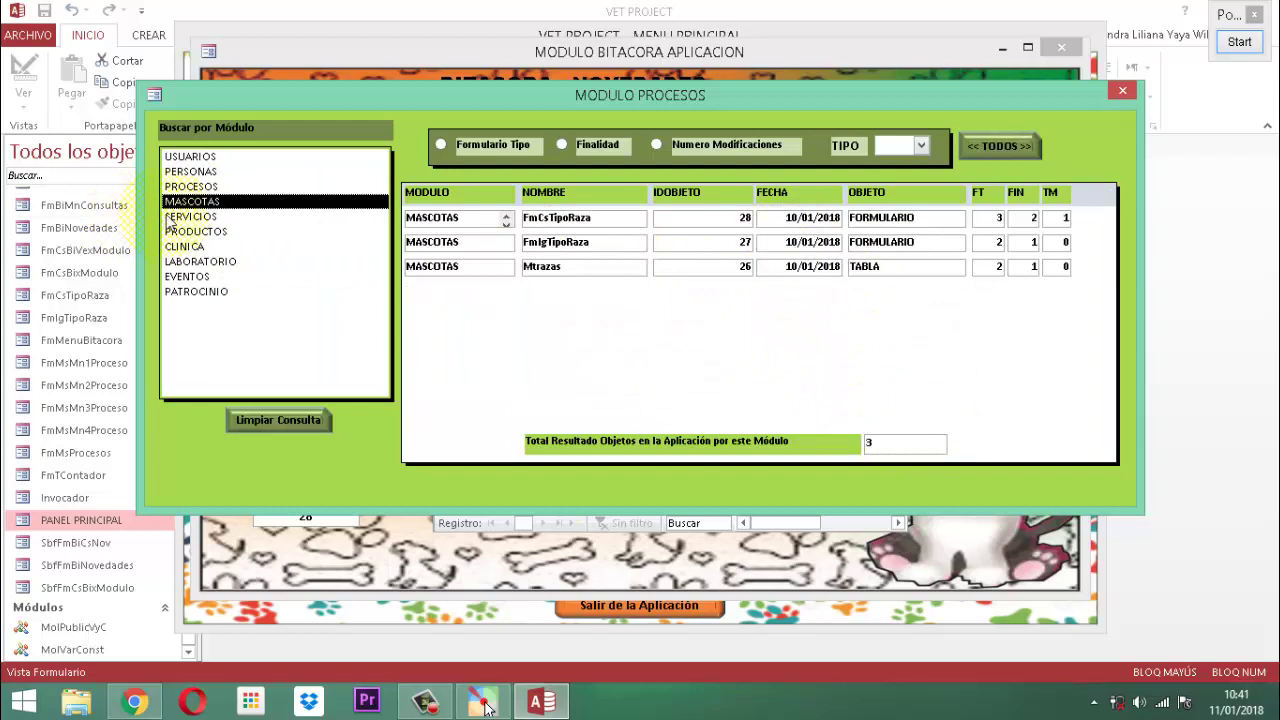
# Test the query for every module in order from USUARIOS to PATROCINIO, ending with the MASCOTAS objects
pyautogui.click(191, 158)
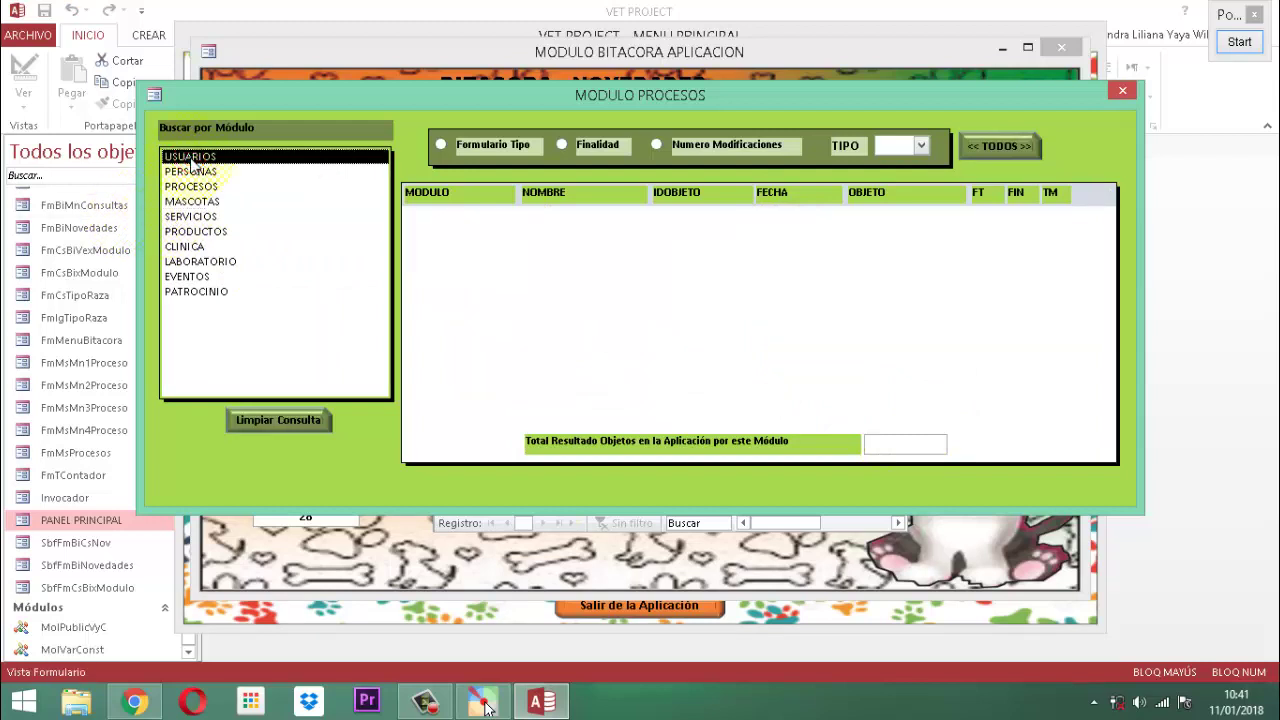
pyautogui.click(192, 174)
pyautogui.click(193, 186)
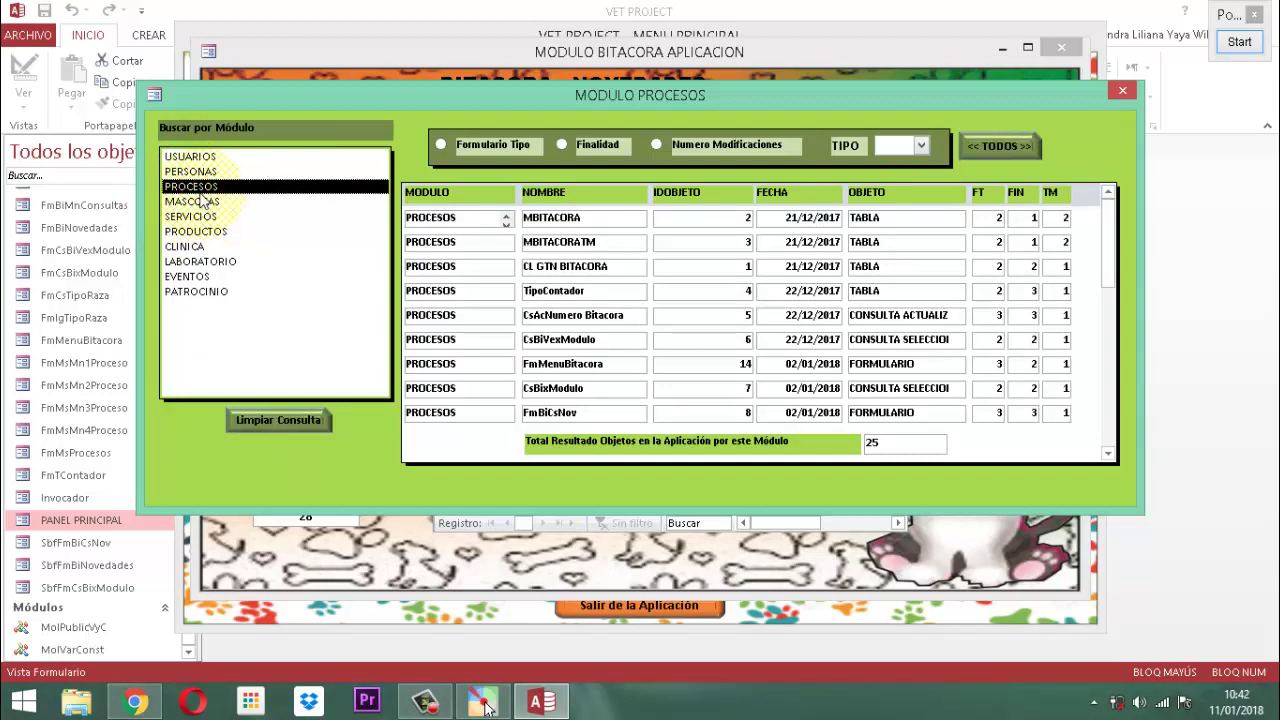
pyautogui.click(199, 203)
pyautogui.click(196, 216)
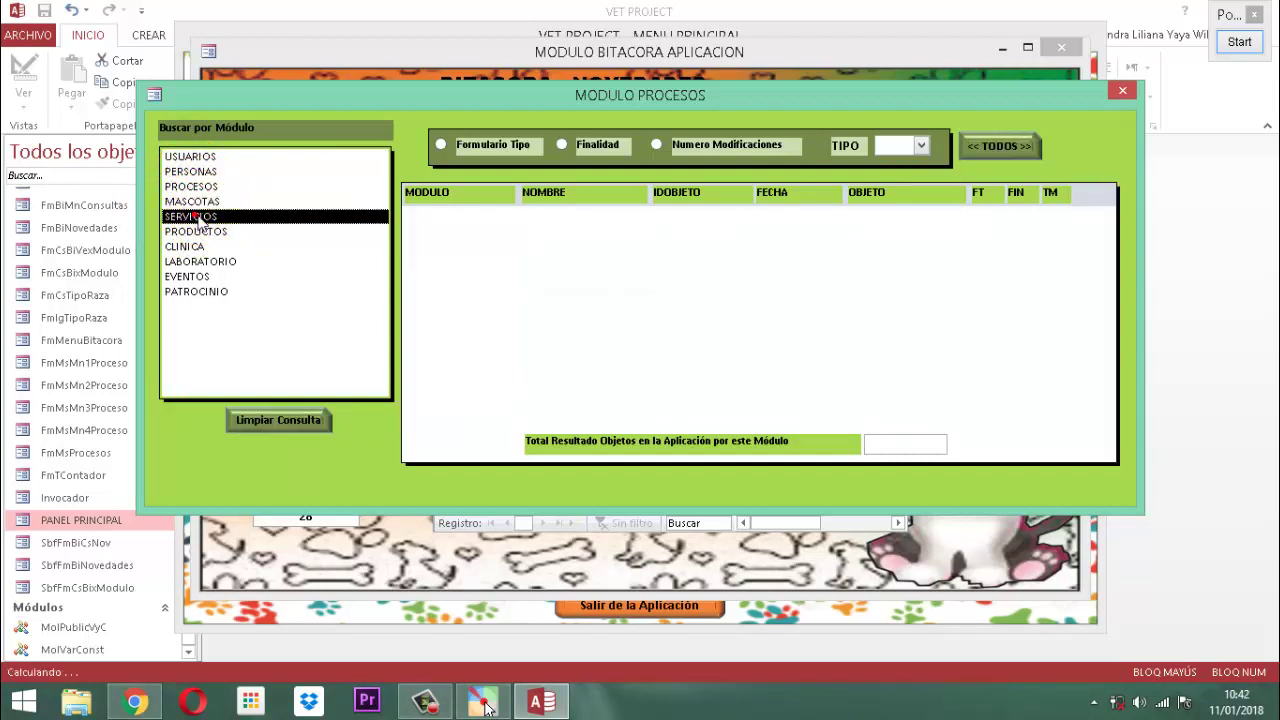
pyautogui.click(202, 229)
pyautogui.click(190, 247)
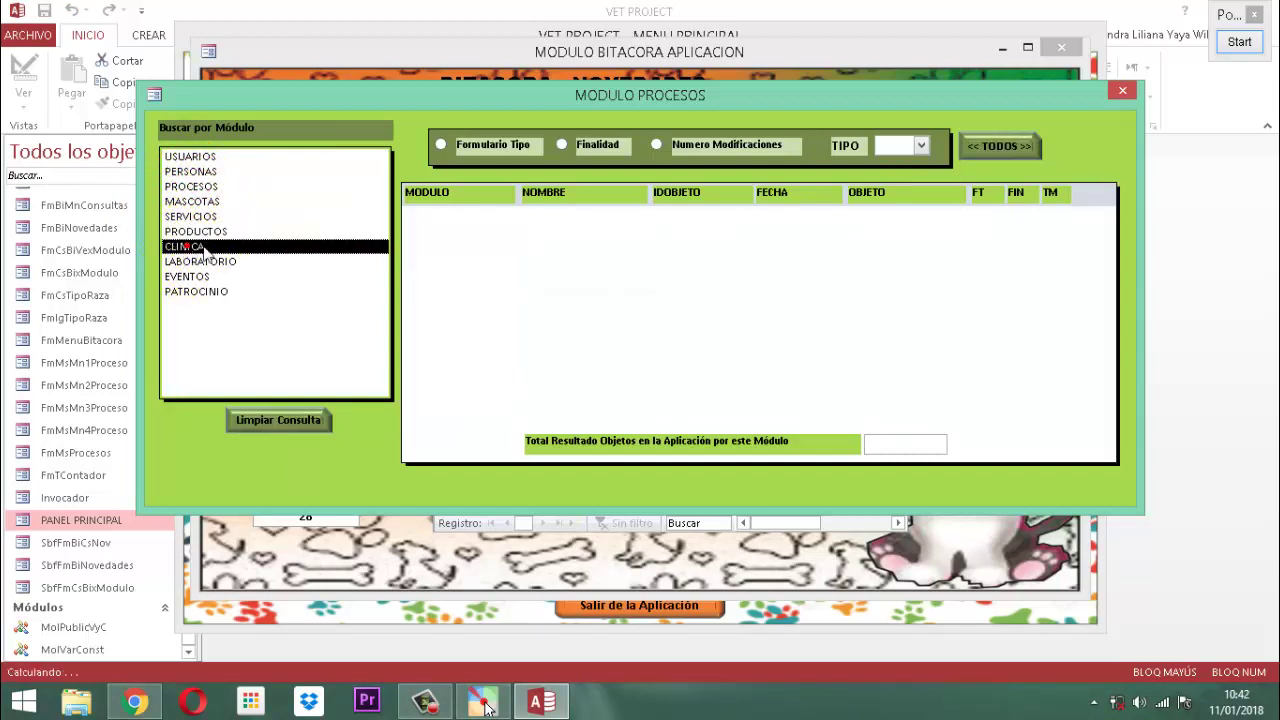
pyautogui.click(228, 261)
pyautogui.click(188, 276)
pyautogui.click(214, 291)
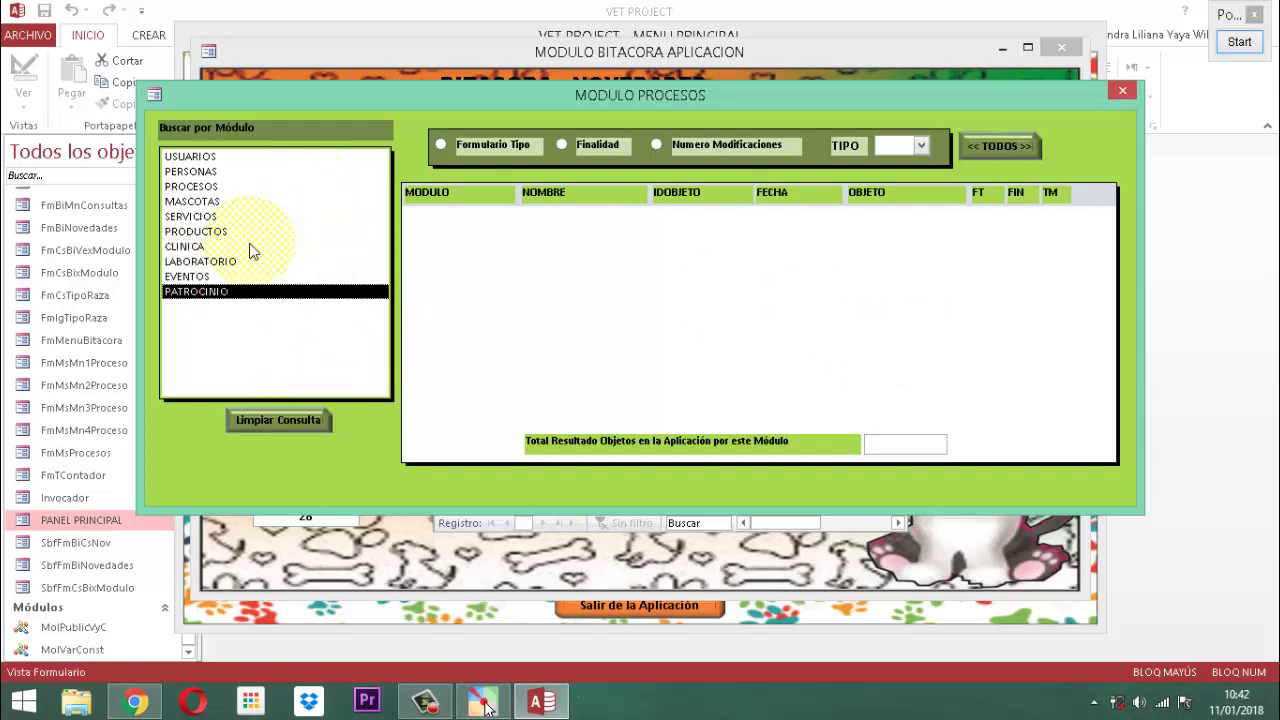
pyautogui.click(195, 204)
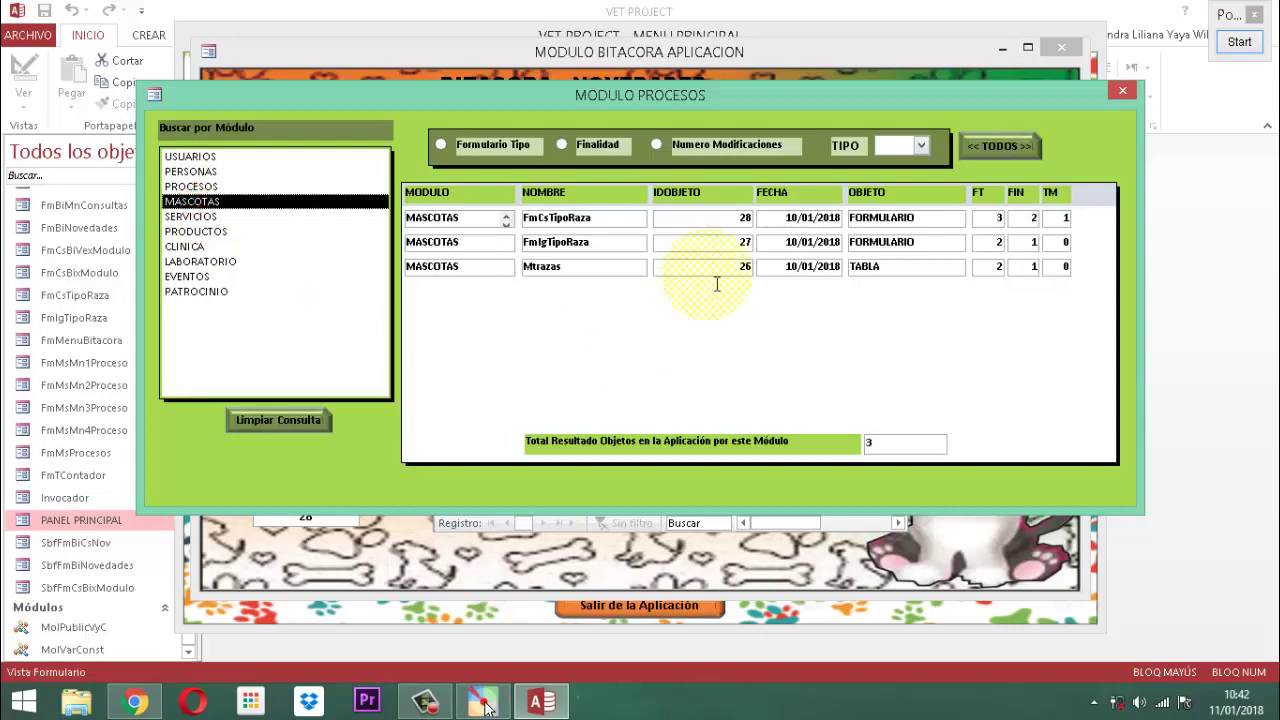
# Clear the module query and close the query form, the statistics menu, the Bitacora Novedades form and the log module menu
pyautogui.click(291, 421)
pyautogui.click(1122, 91)
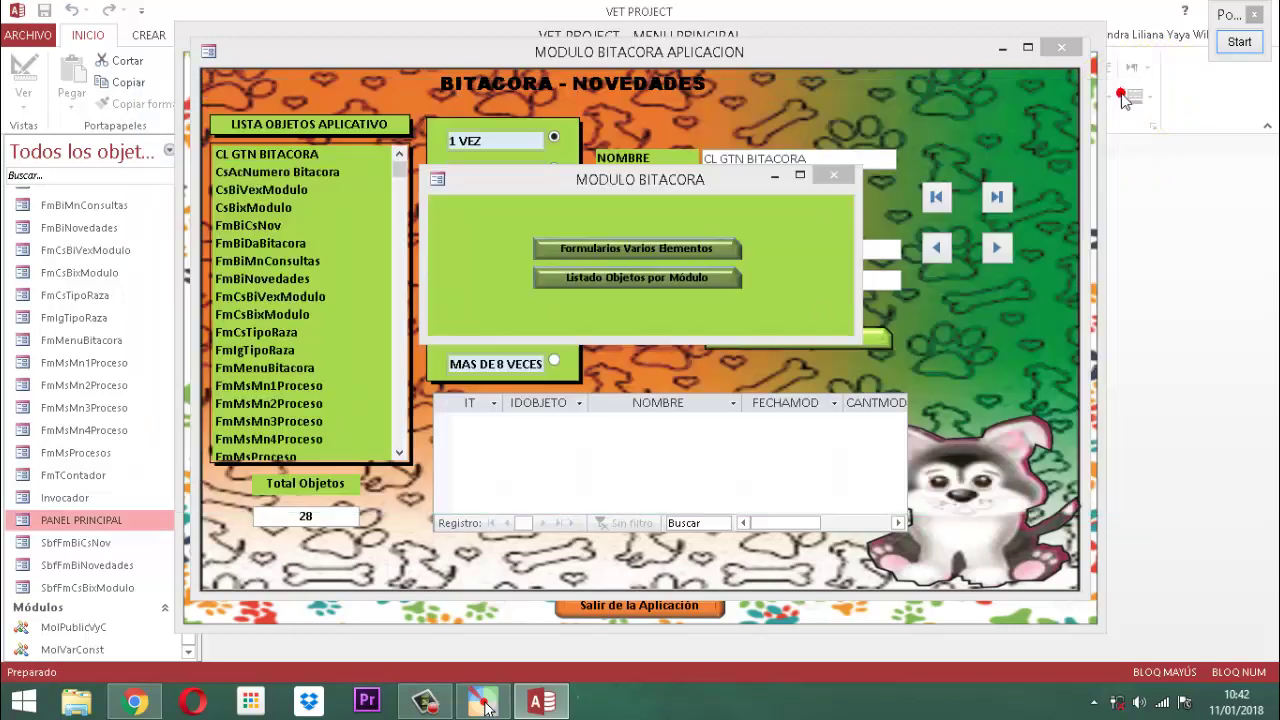
pyautogui.click(828, 180)
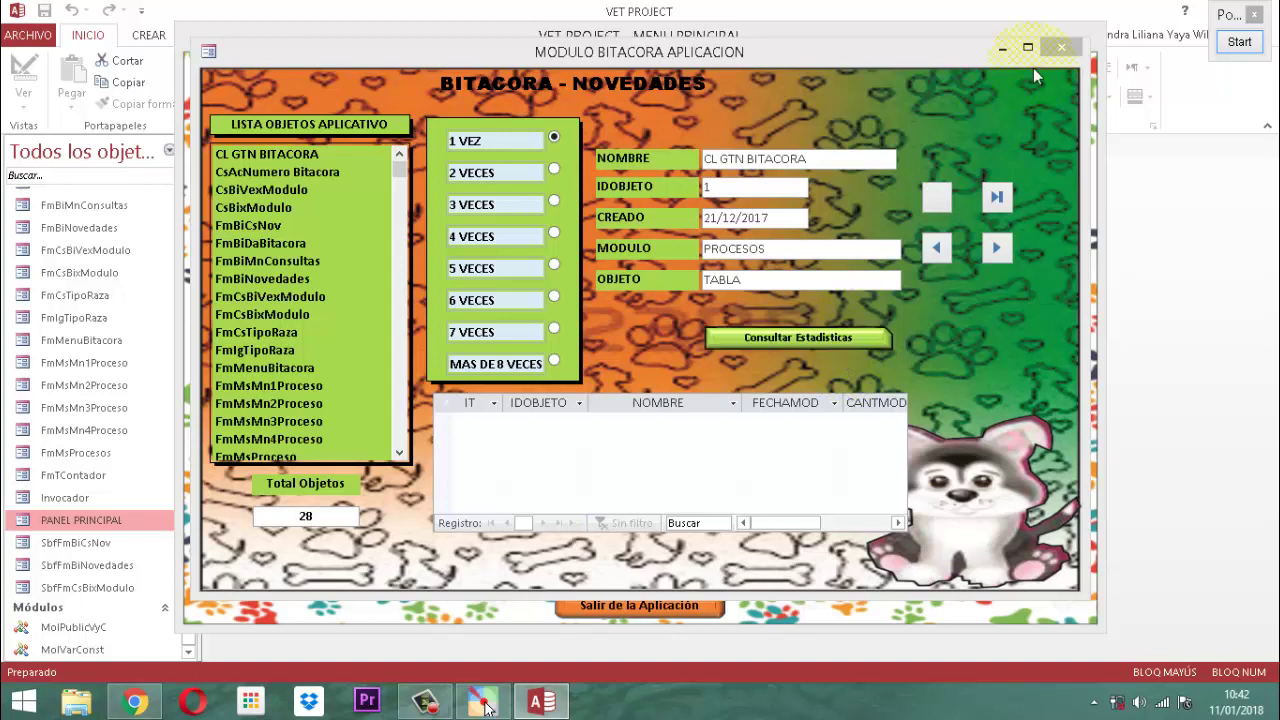
pyautogui.click(1071, 54)
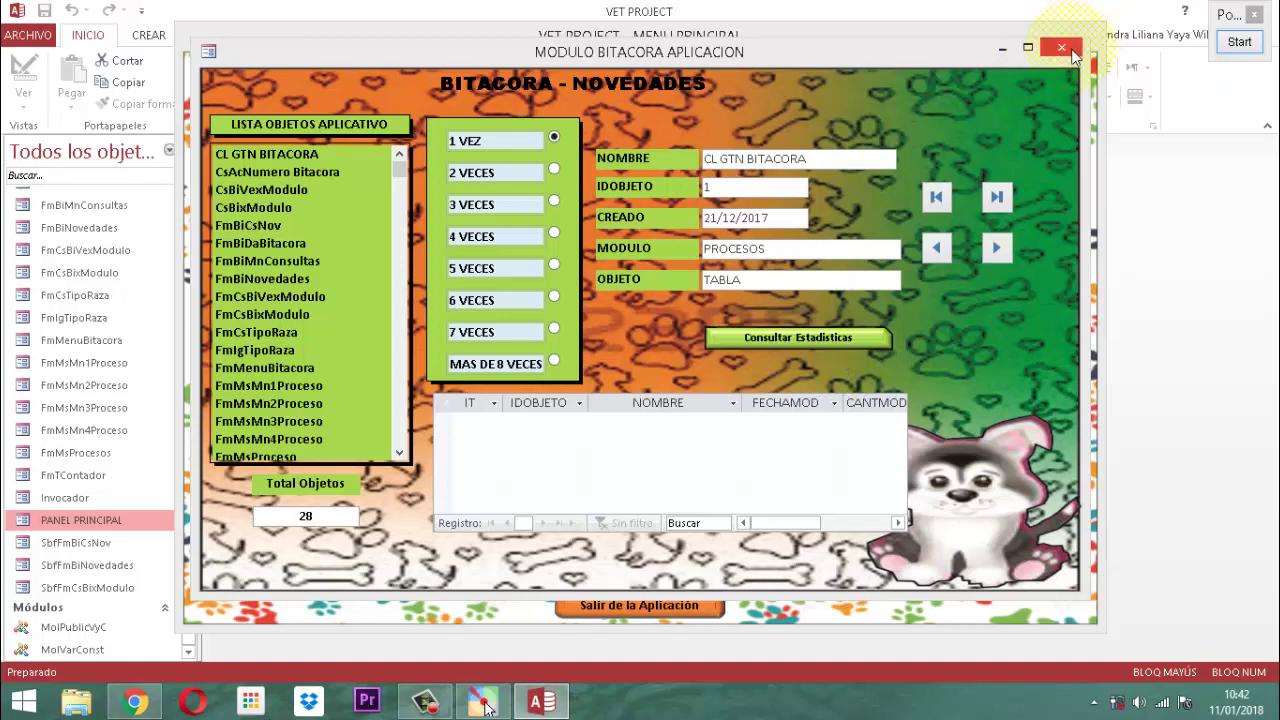
pyautogui.click(1071, 54)
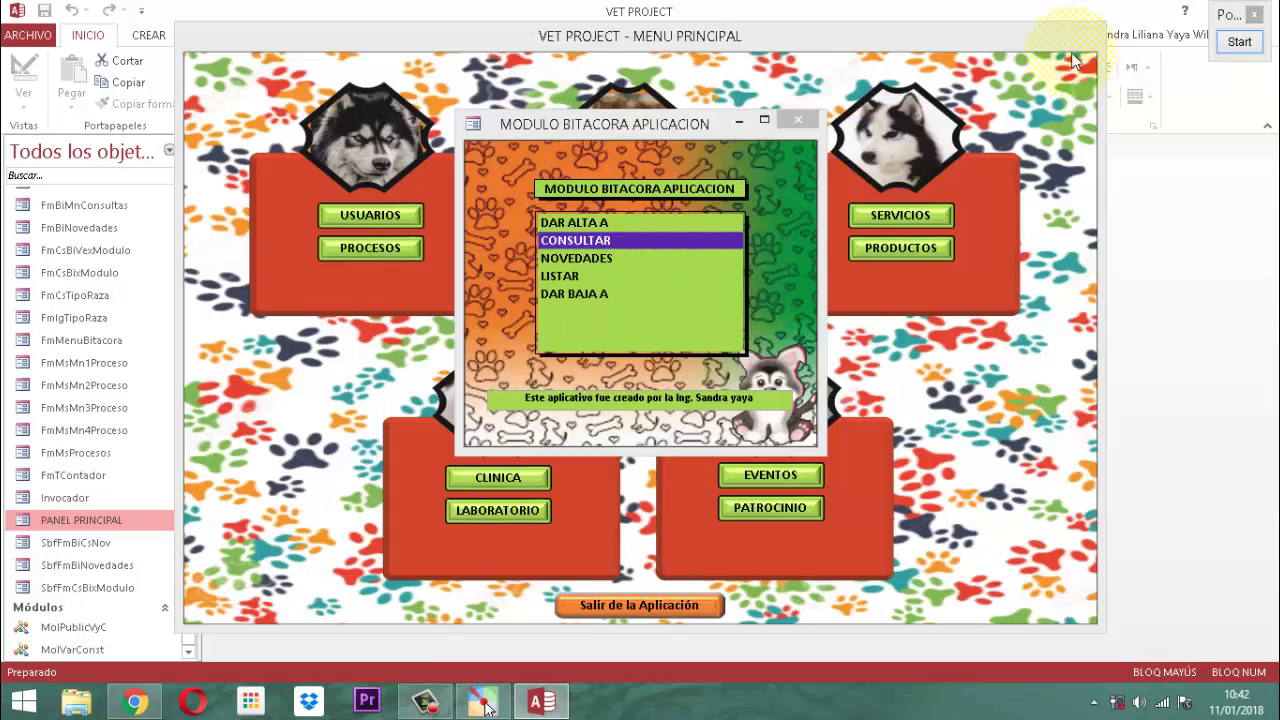
pyautogui.click(805, 122)
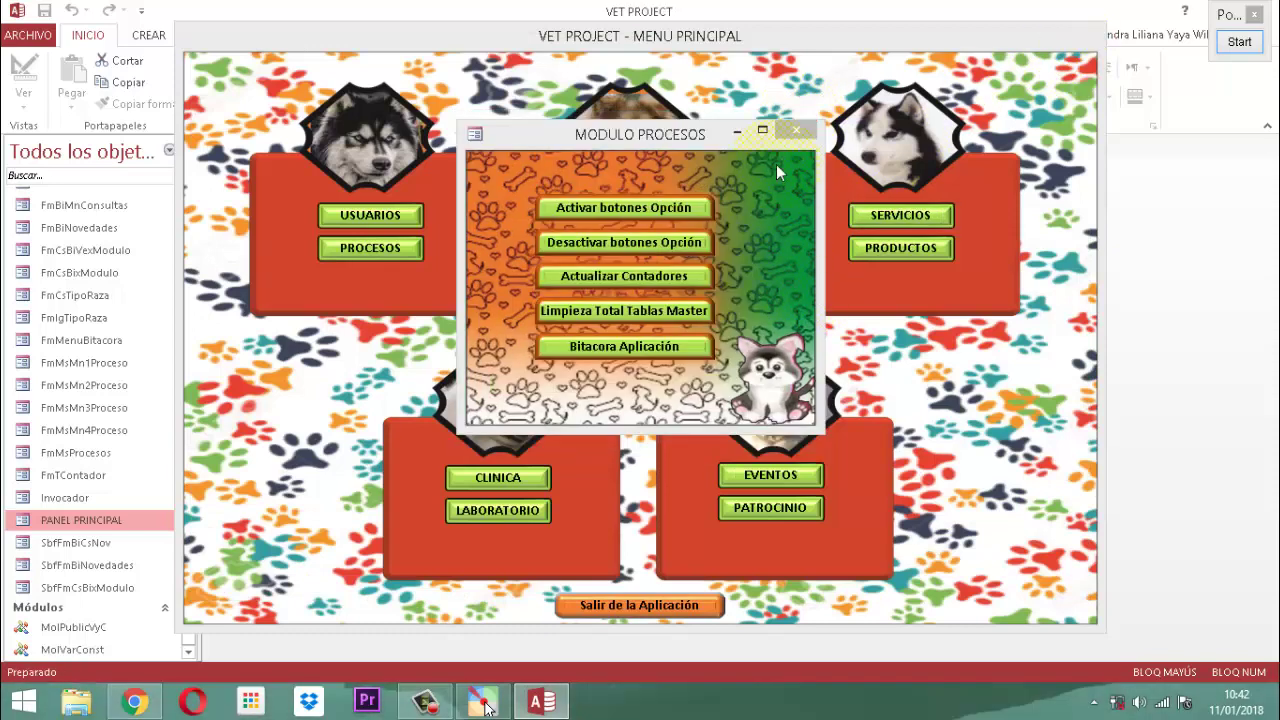